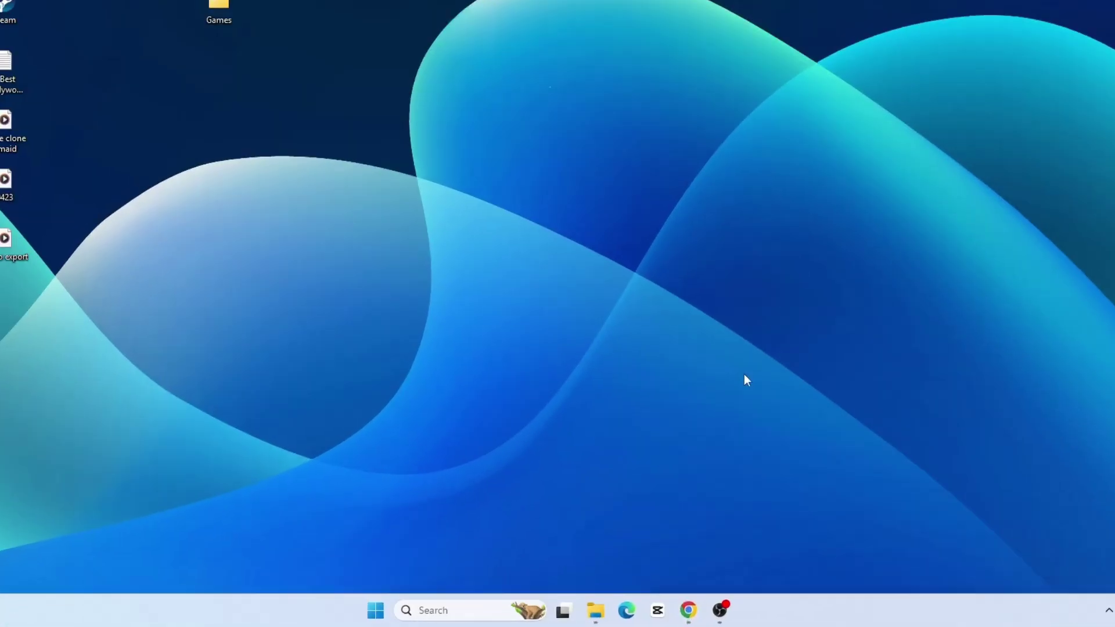
# Open Chrome and search Google for PCSX2
pyautogui.moveTo(694, 610)
pyautogui.click(753, 550)
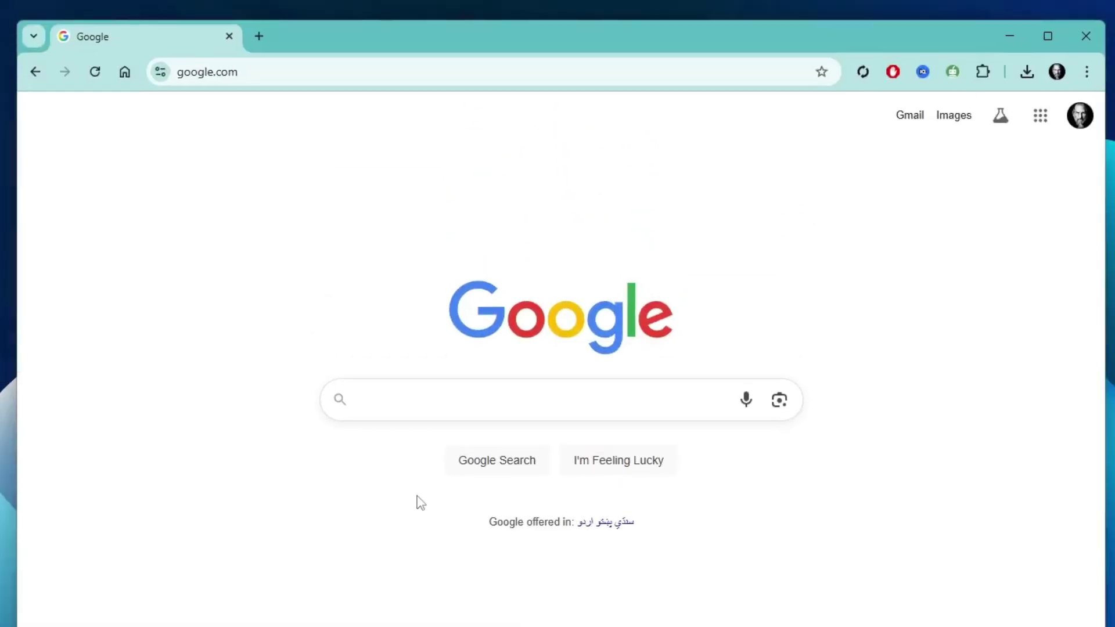
pyautogui.click(406, 408)
pyautogui.write('pcxs')
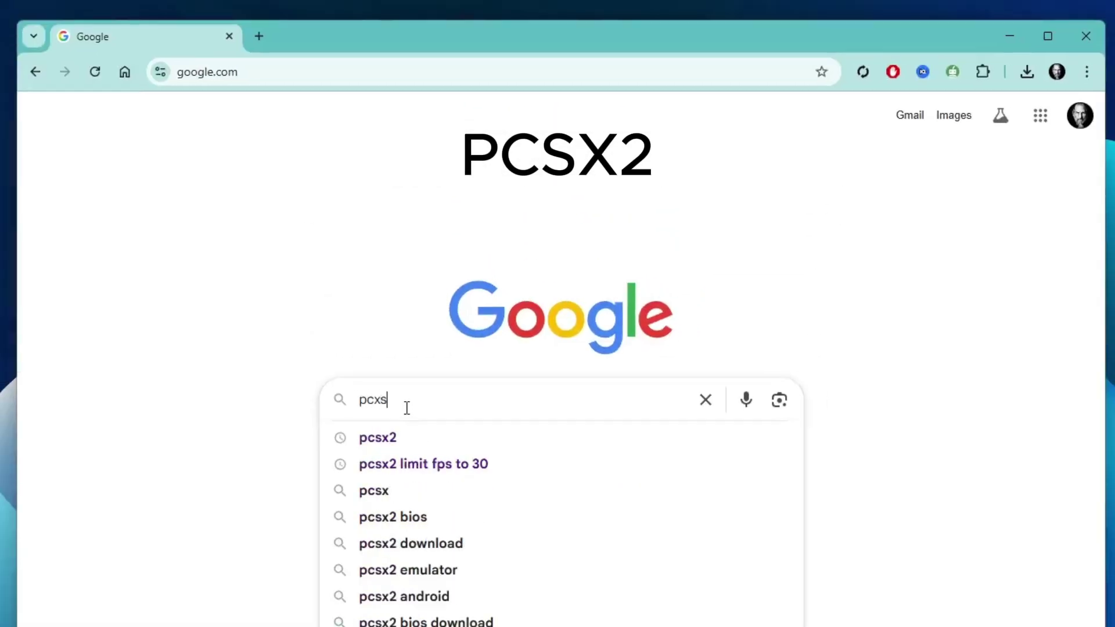
pyautogui.write('2')
pyautogui.press('Return')
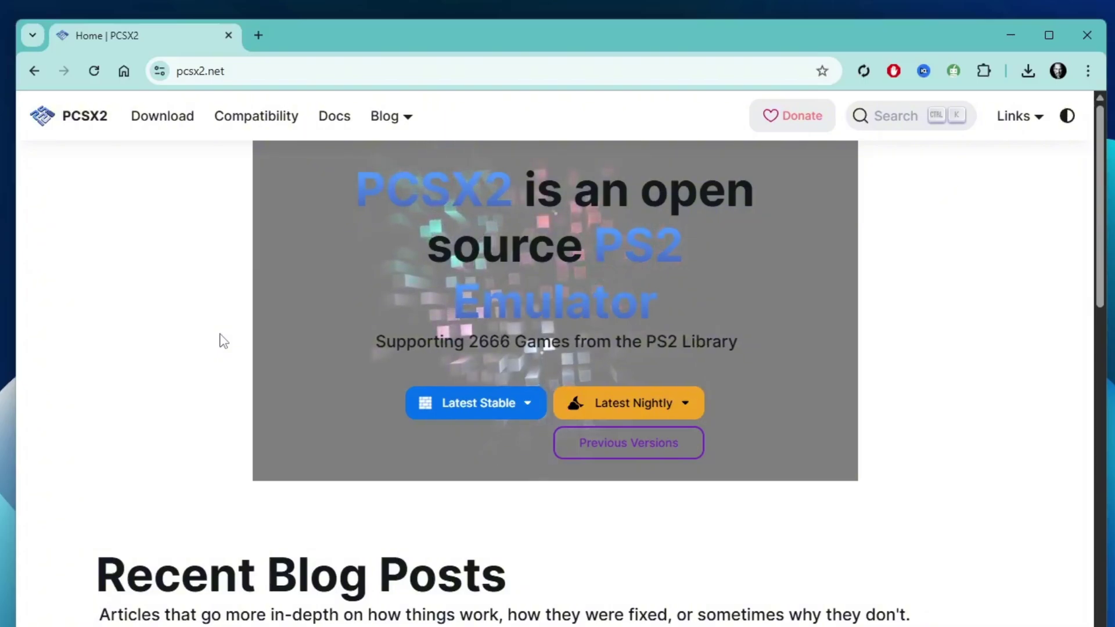
# Download the latest stable Windows installer, v2.4.0, from the PCSX2 website's downloads page
pyautogui.click(164, 133)
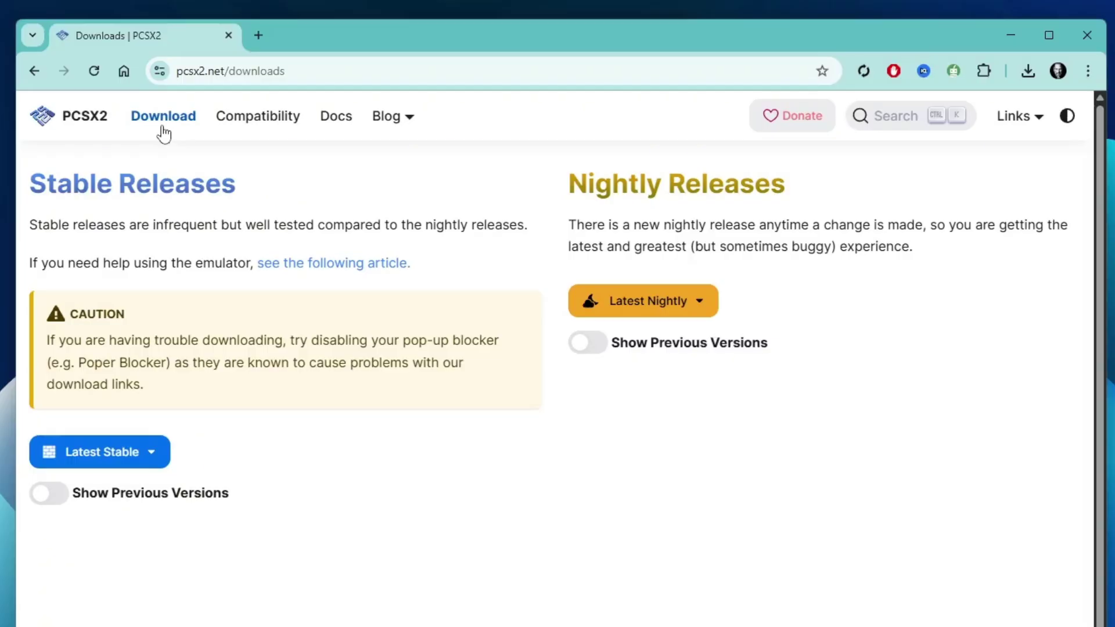
pyautogui.click(159, 460)
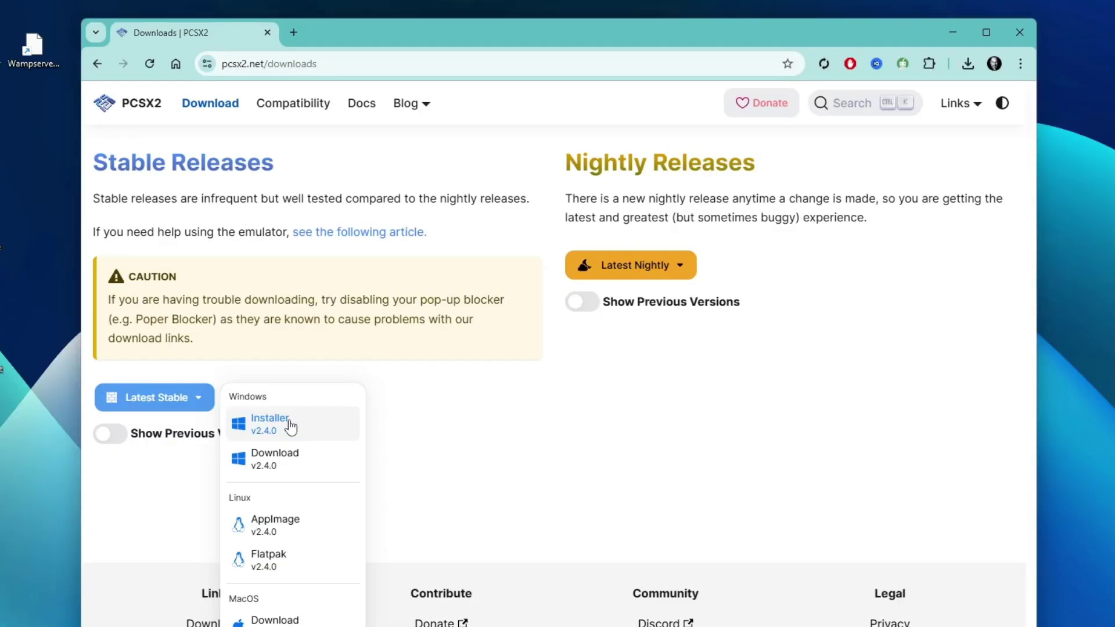
pyautogui.click(291, 427)
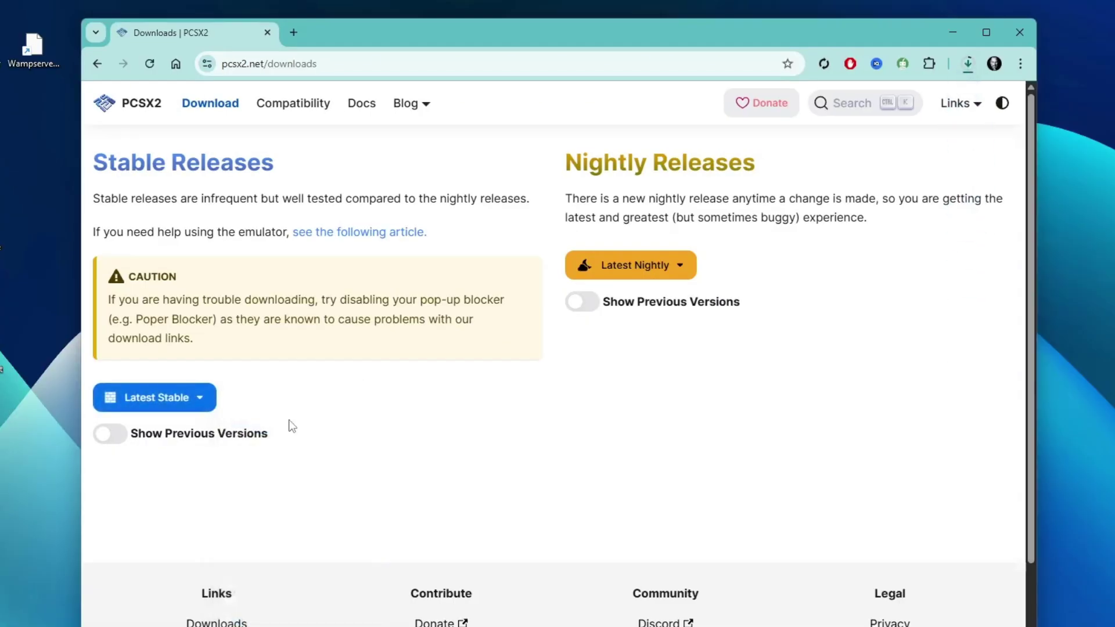
# Open the downloaded pcsx2-v2.4.0-windows-x64-installer.exe, minimize the browser and allow the unverified installer to run
pyautogui.click(969, 64)
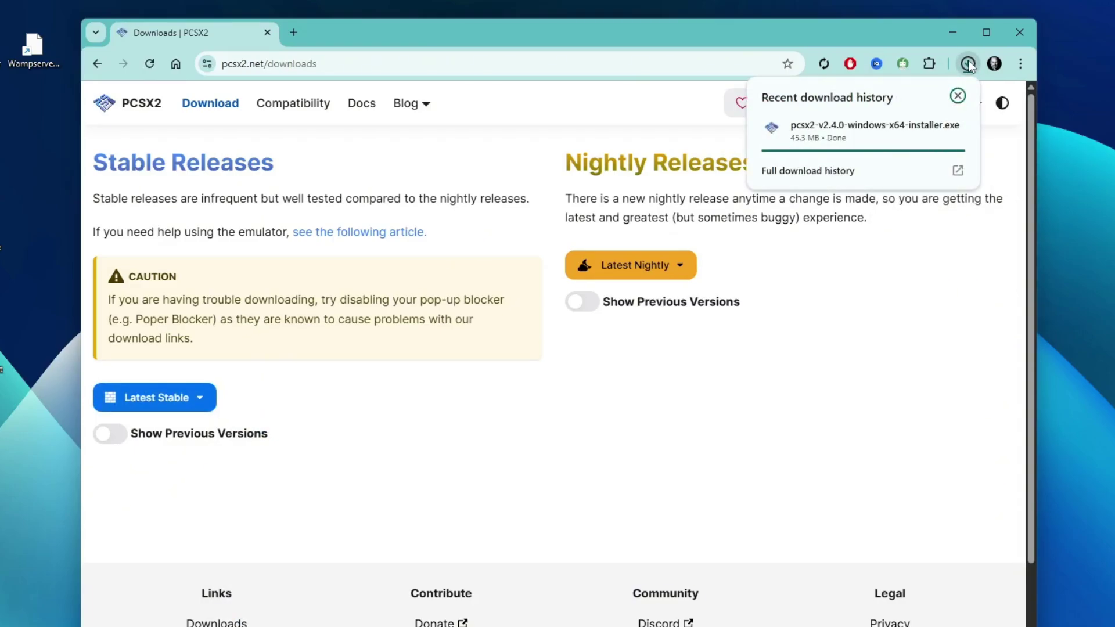
pyautogui.rightClick(855, 135)
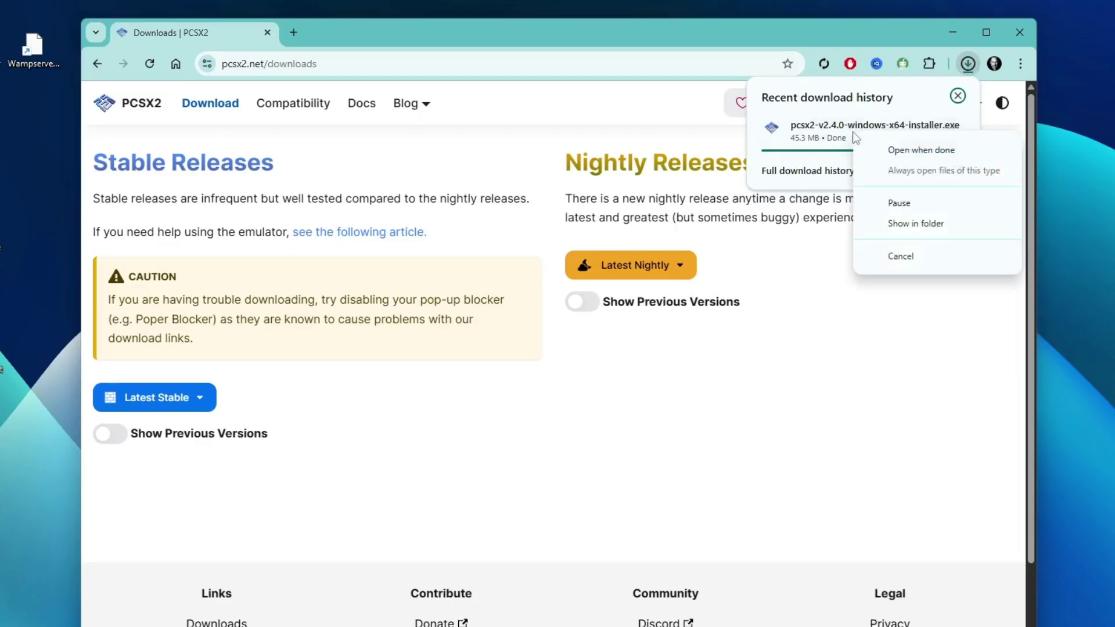
pyautogui.click(899, 151)
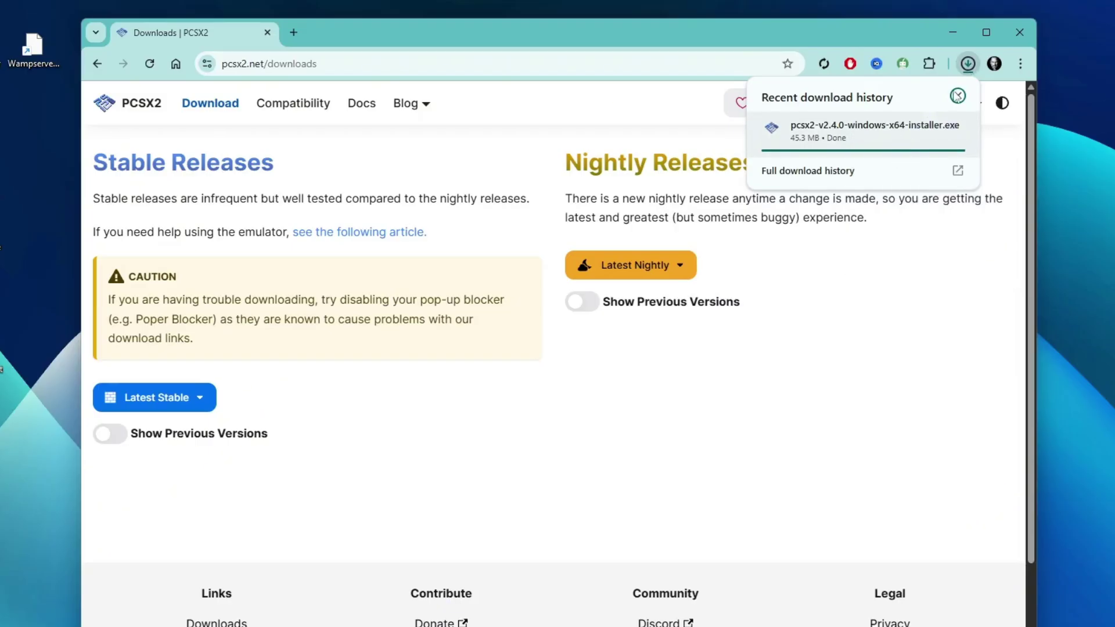
pyautogui.click(953, 32)
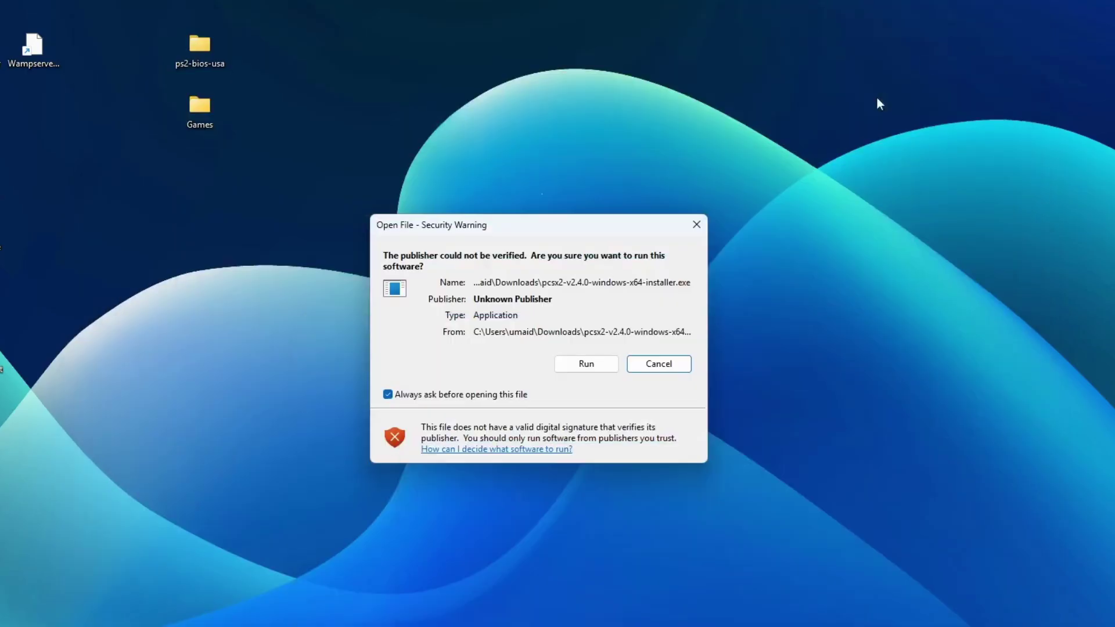
pyautogui.click(590, 362)
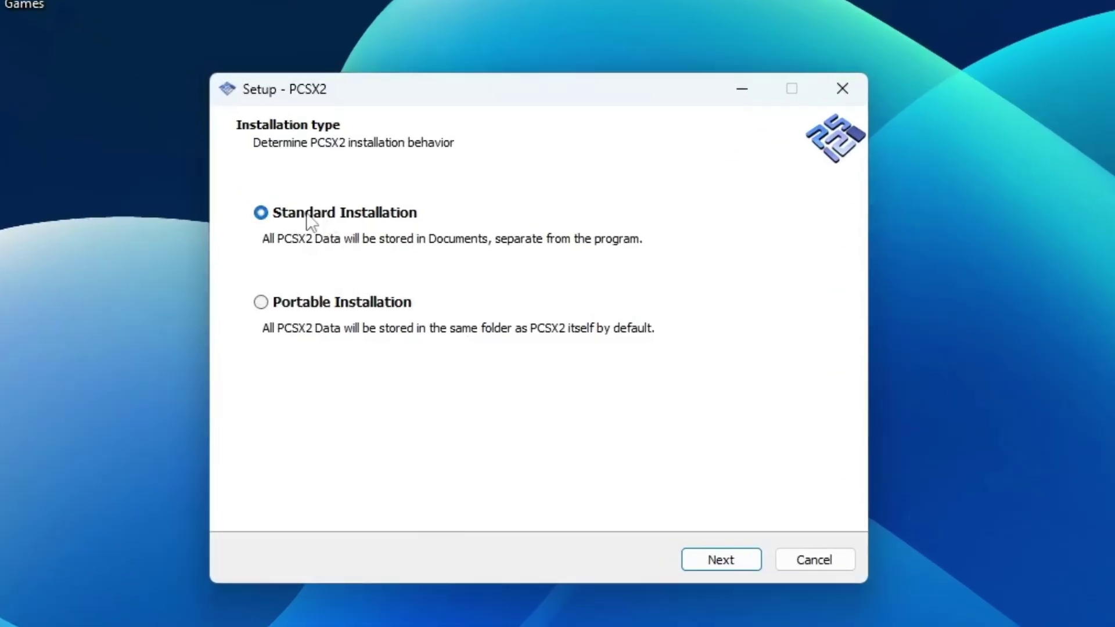
# Install PCSX2 as a Standard Installation in C:\Program Files\PCSX2 and finish setup with Launch PCSX2 enabled
pyautogui.click(307, 218)
pyautogui.click(706, 558)
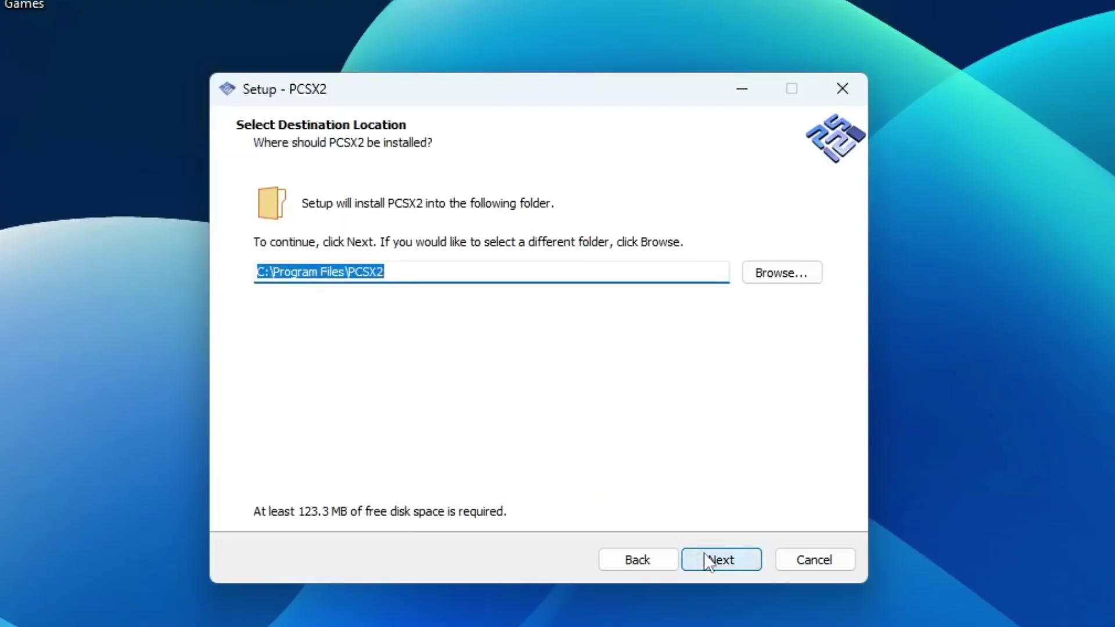
pyautogui.click(704, 555)
pyautogui.click(704, 555)
pyautogui.click(704, 555)
pyautogui.click(704, 555)
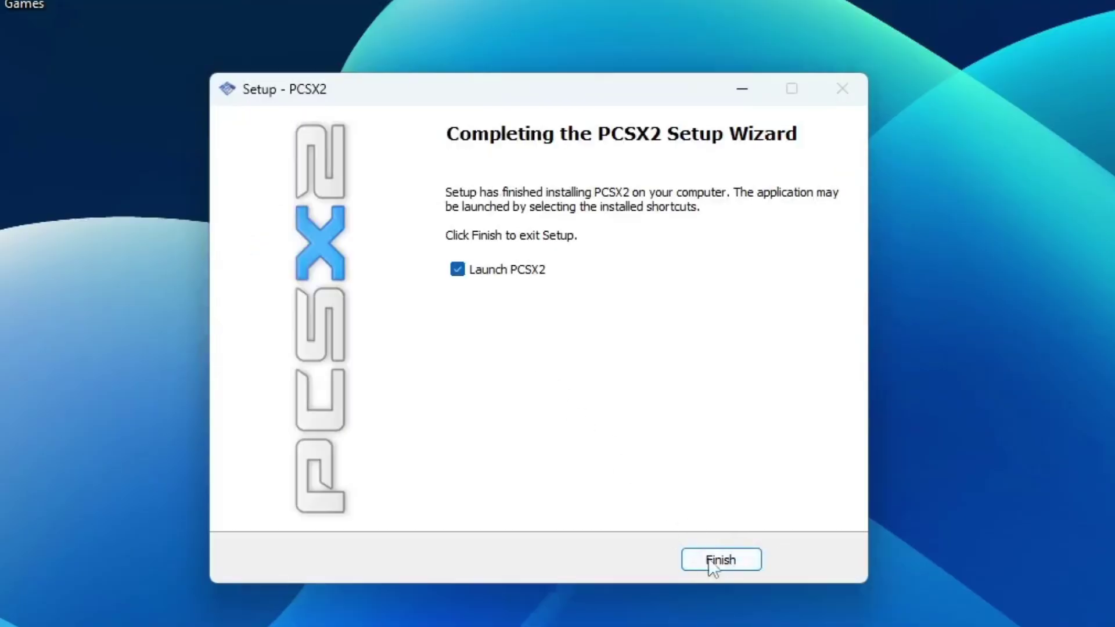
pyautogui.click(711, 559)
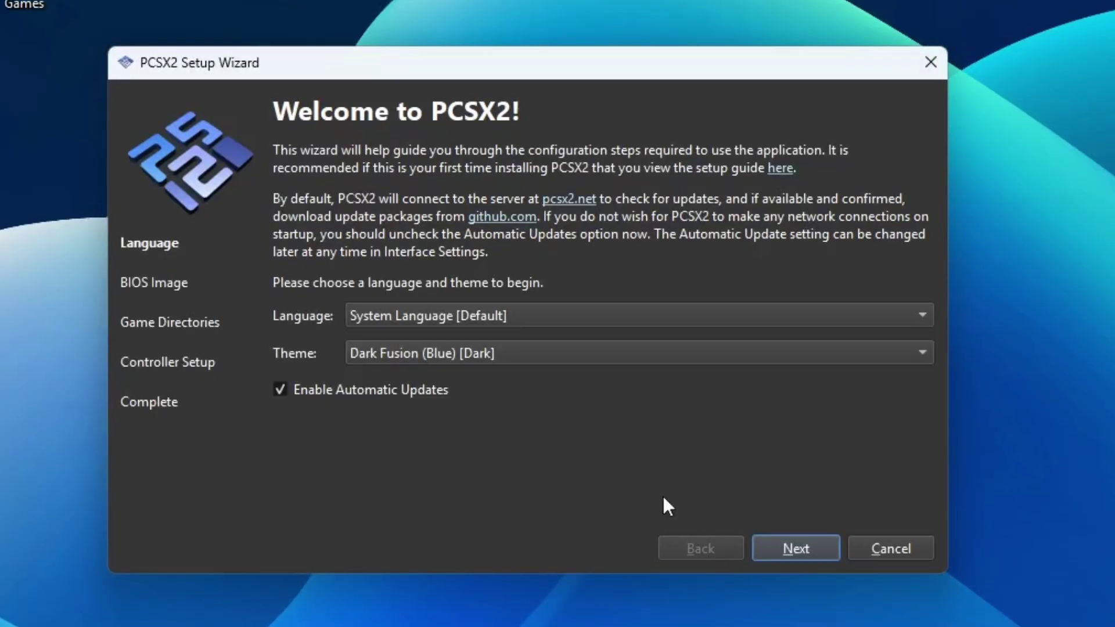
# Set the setup wizard's theme to Grey Matter (Gray) [Dark], keep the default system language and continue to the BIOS page
pyautogui.click(421, 314)
pyautogui.click(258, 299)
pyautogui.click(413, 355)
pyautogui.click(417, 376)
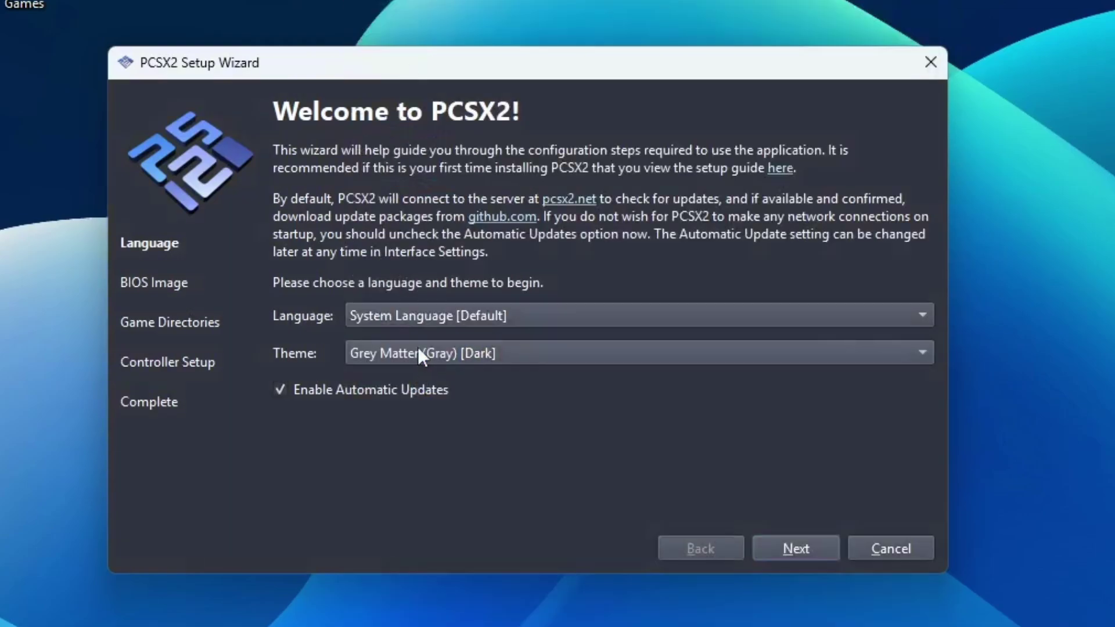
pyautogui.click(417, 350)
pyautogui.click(418, 434)
pyautogui.click(436, 353)
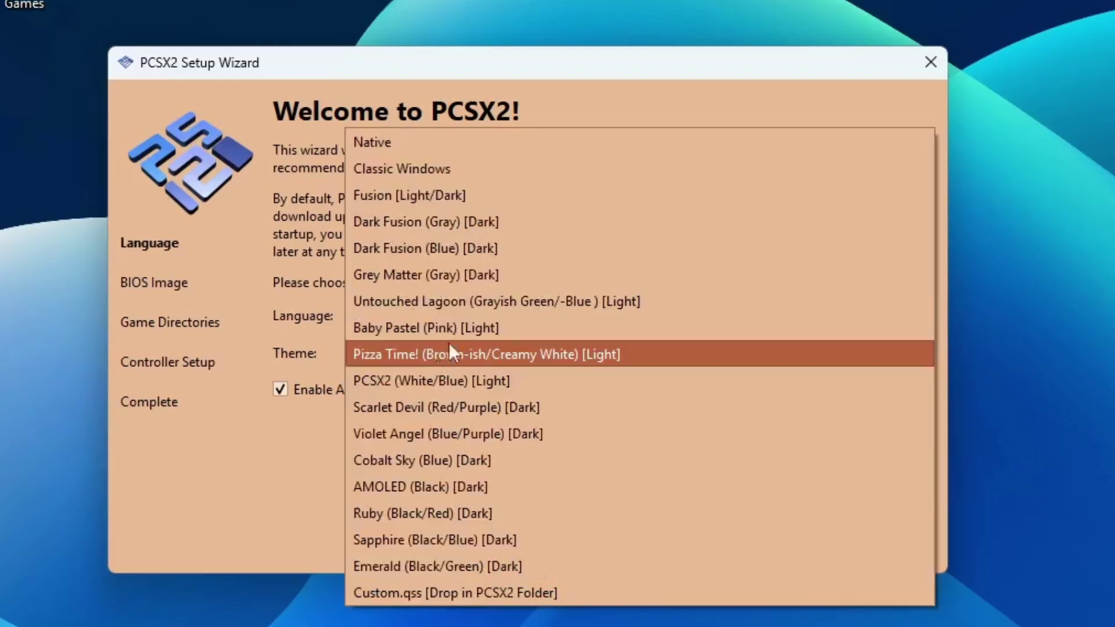
pyautogui.click(483, 274)
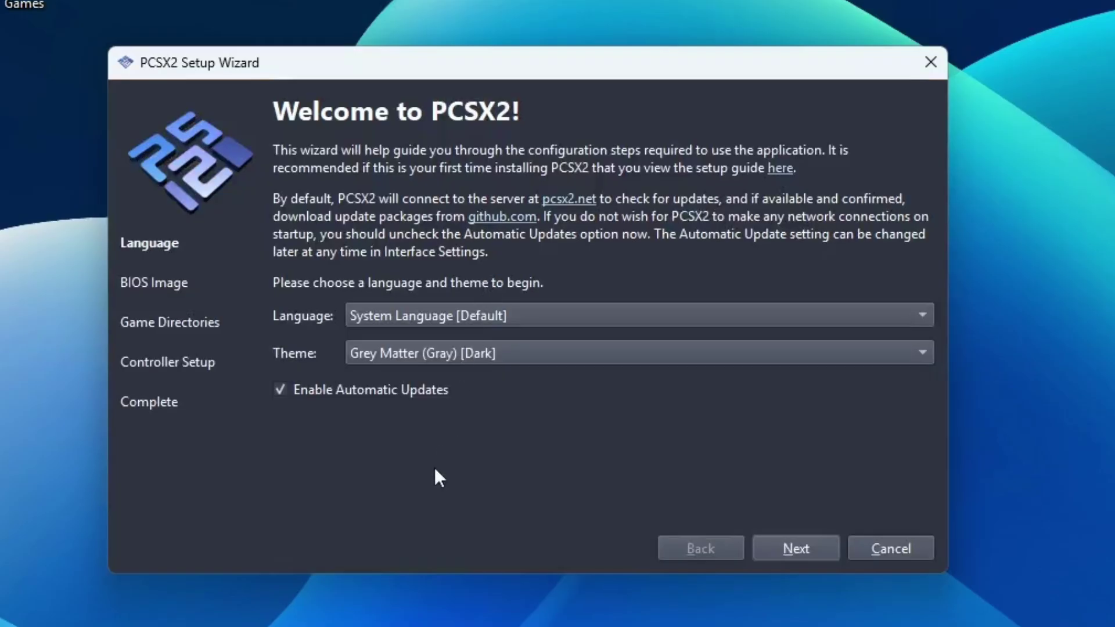
pyautogui.click(779, 543)
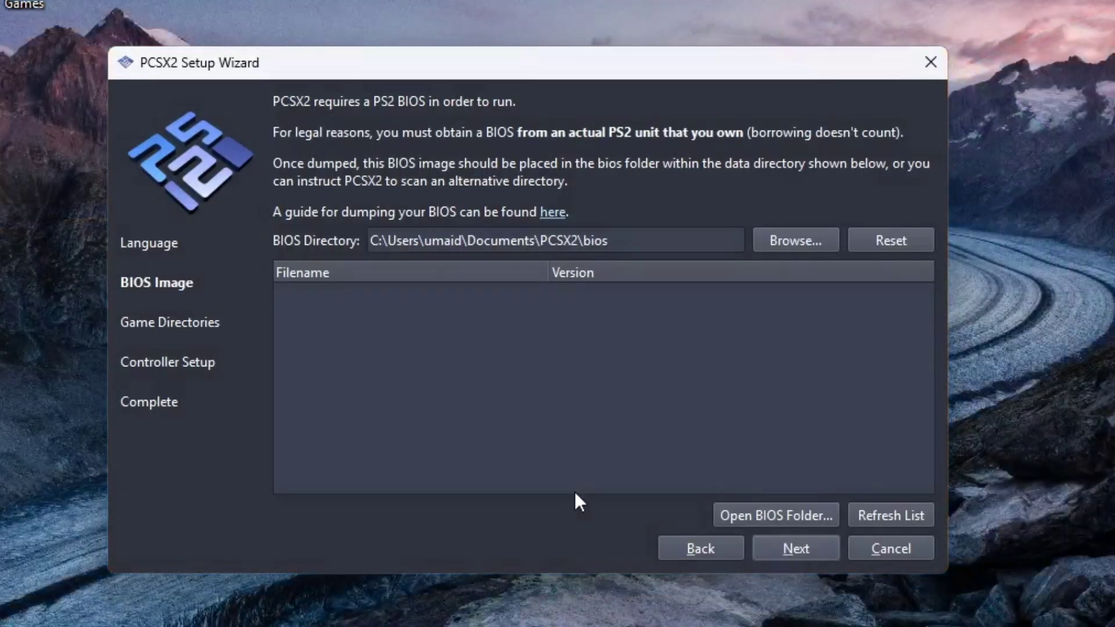
# Set the BIOS directory to the desktop's ps2-bios-usa\Play+Station+2+Bios folder and choose the USA image scph39001.bin
pyautogui.click(790, 237)
pyautogui.click(182, 243)
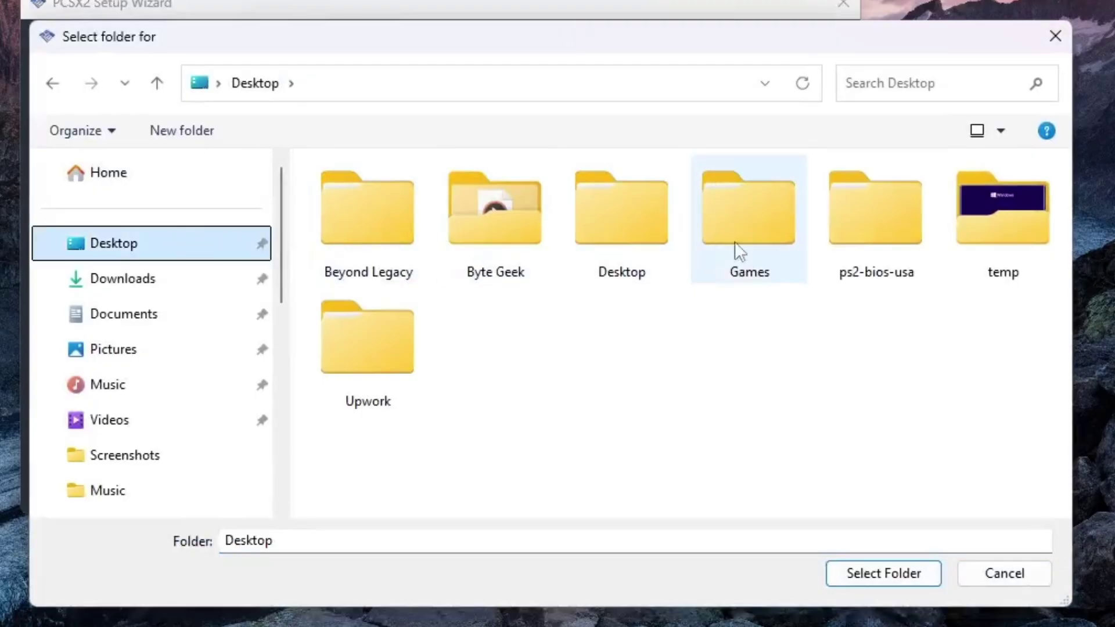
pyautogui.doubleClick(848, 249)
pyautogui.doubleClick(415, 198)
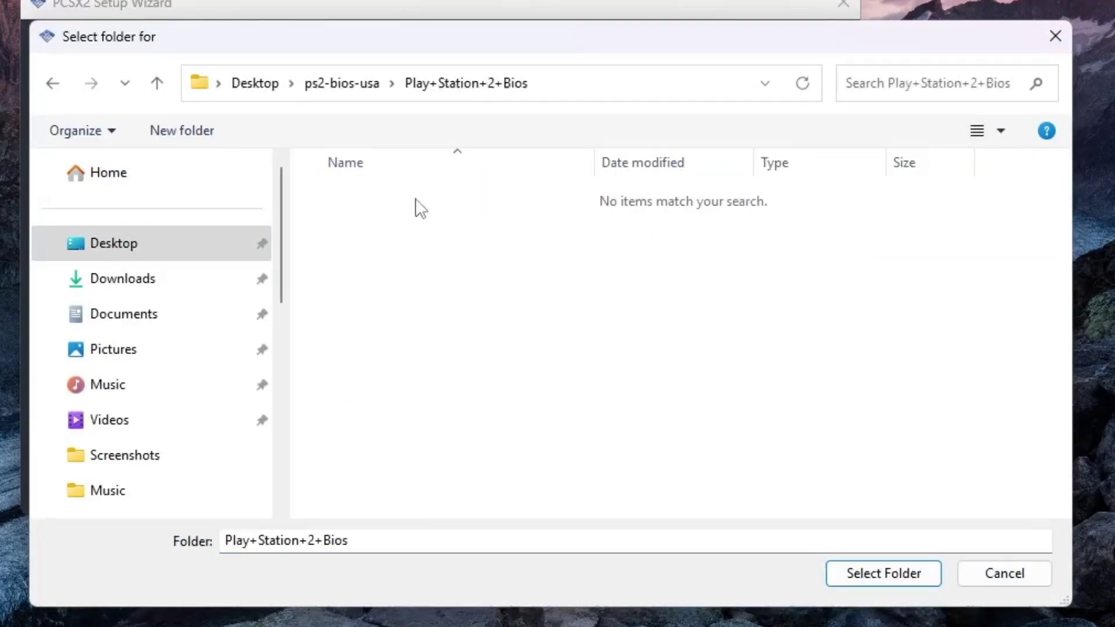
pyautogui.click(863, 572)
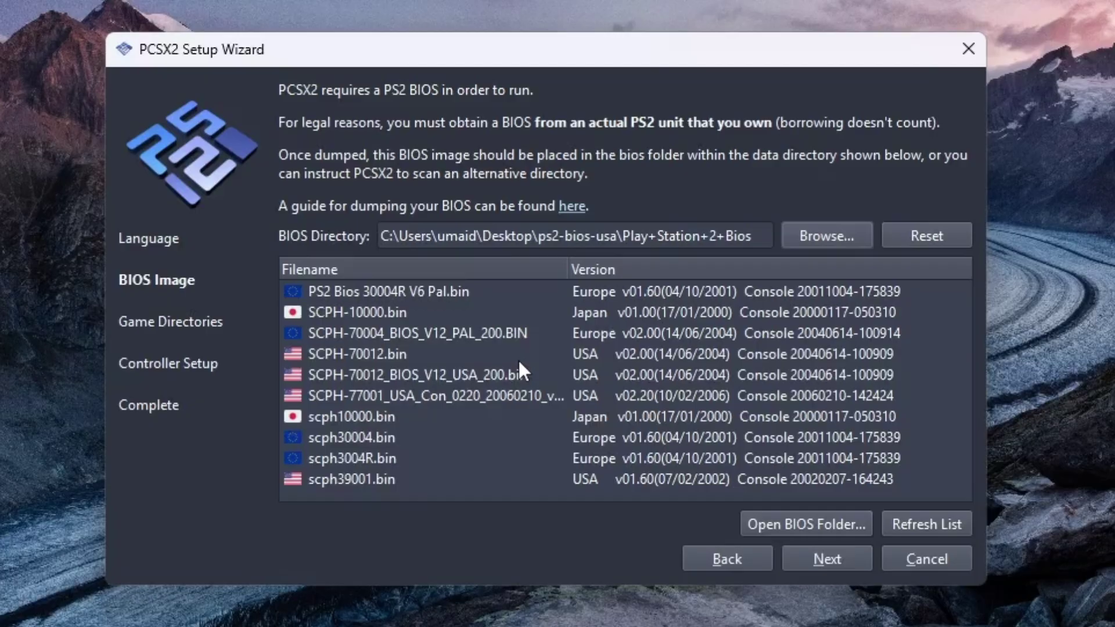
pyautogui.click(355, 479)
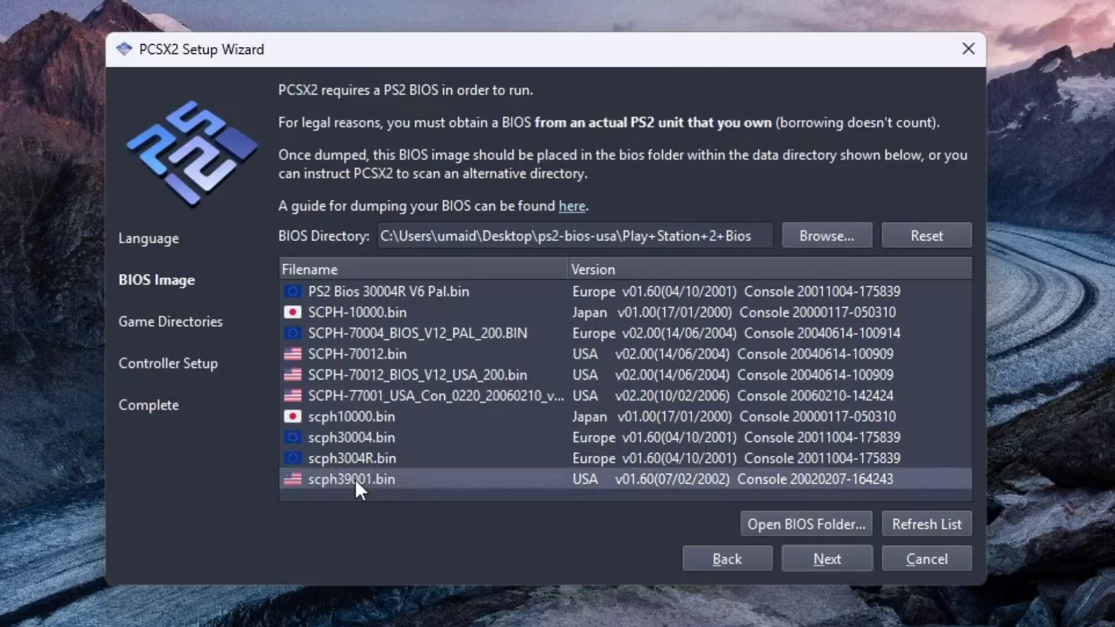
pyautogui.click(832, 551)
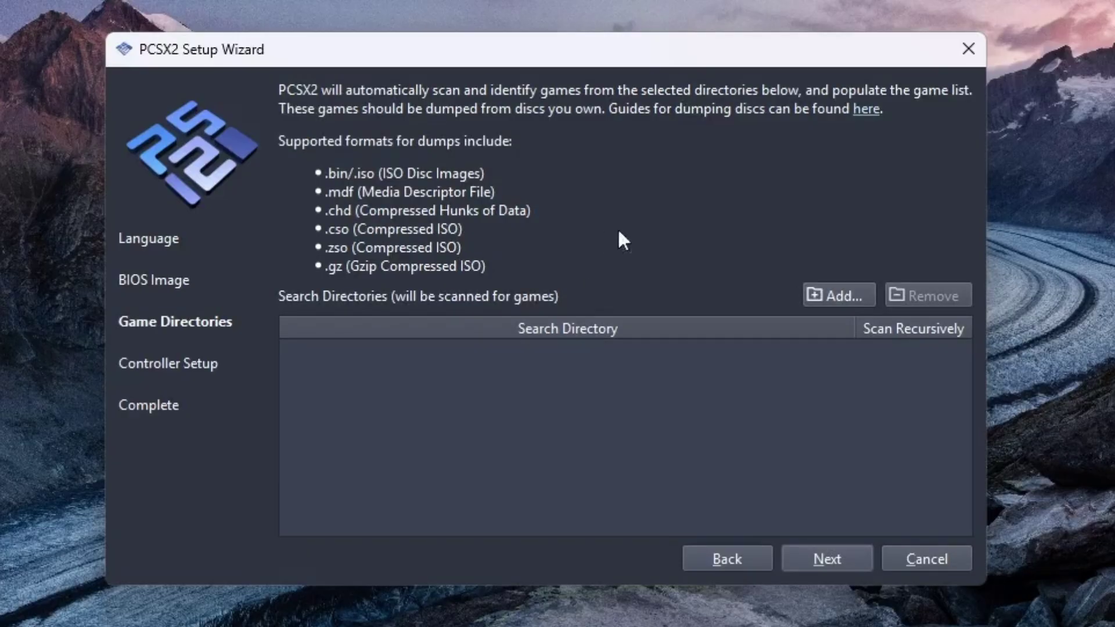
# Add the desktop's Games folder as a recursively scanned game search directory and continue to controller setup
pyautogui.click(836, 296)
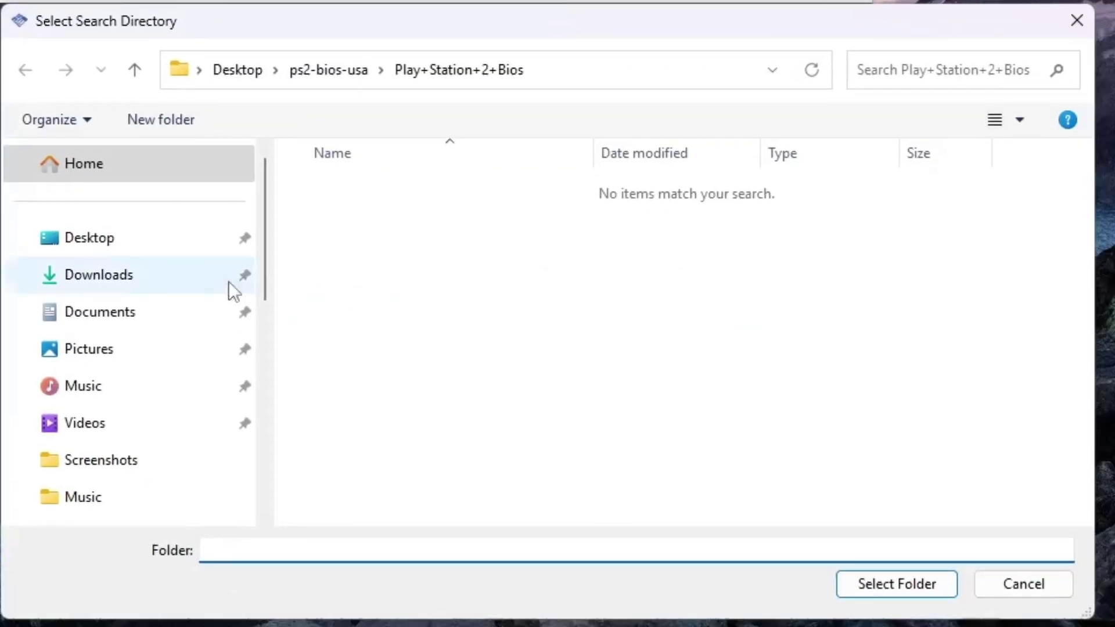
pyautogui.click(146, 254)
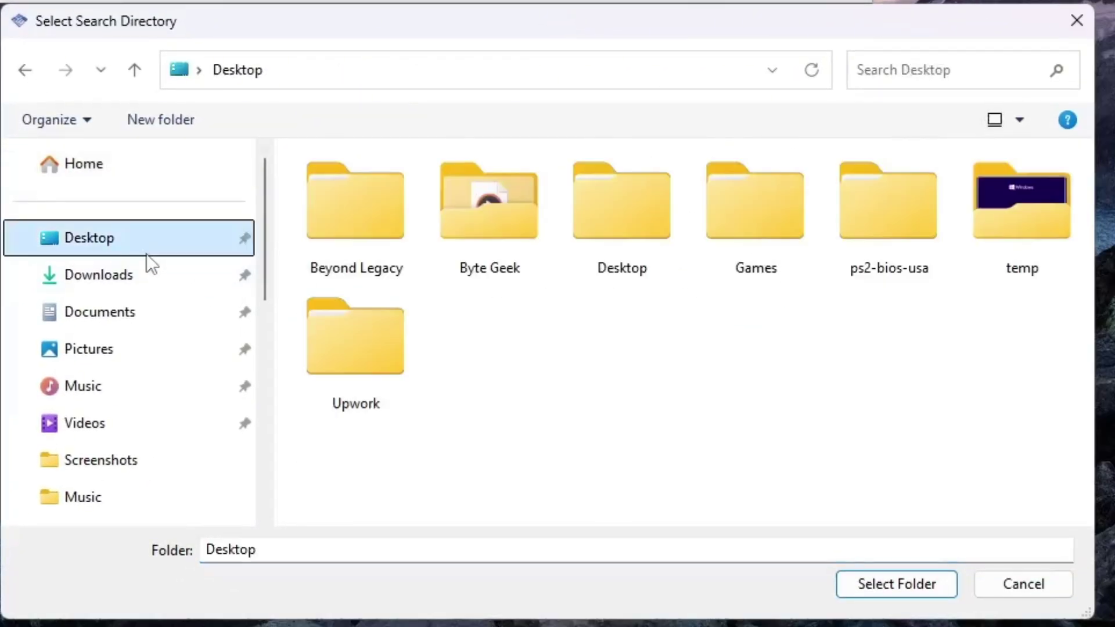
pyautogui.click(813, 242)
pyautogui.click(889, 591)
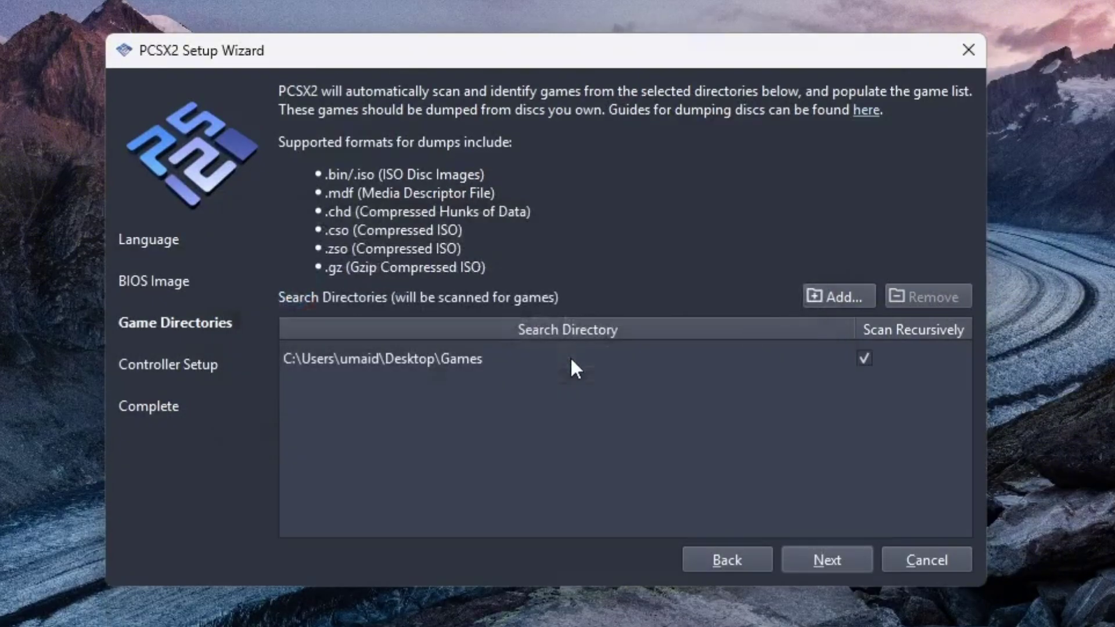
pyautogui.click(829, 563)
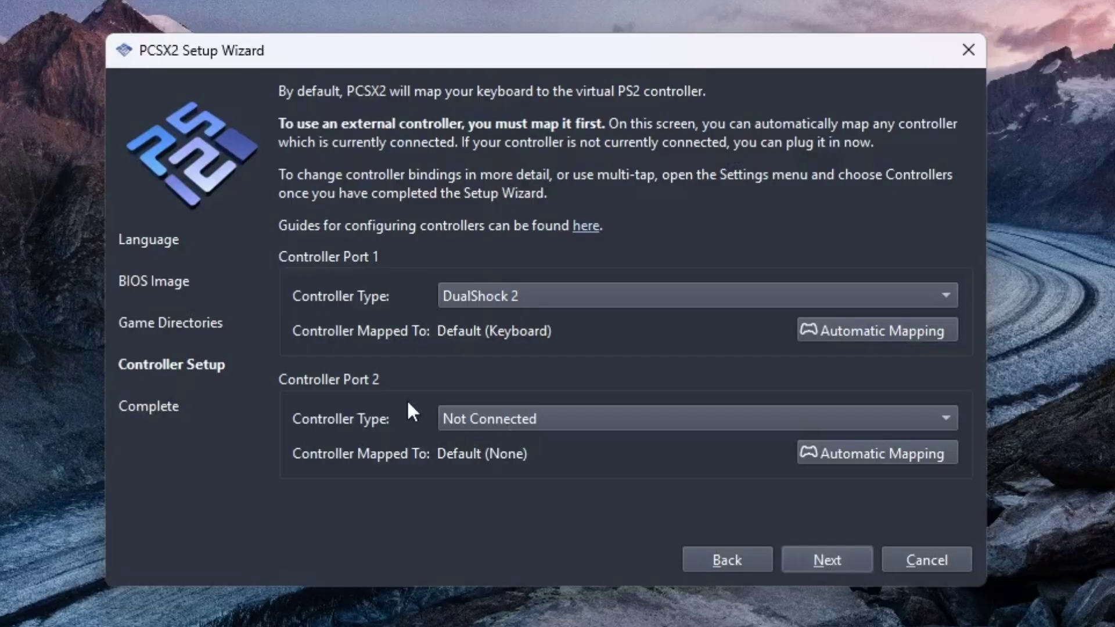
# Keep DualShock 2 as the Controller Port 1 type and finish the setup wizard
pyautogui.click(483, 285)
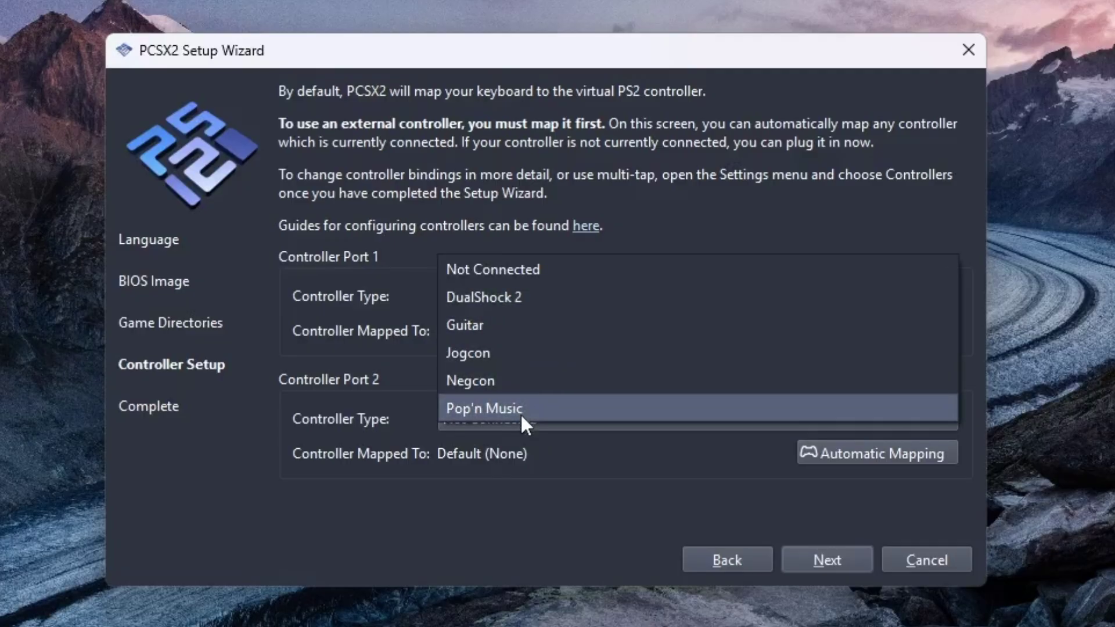
pyautogui.click(347, 377)
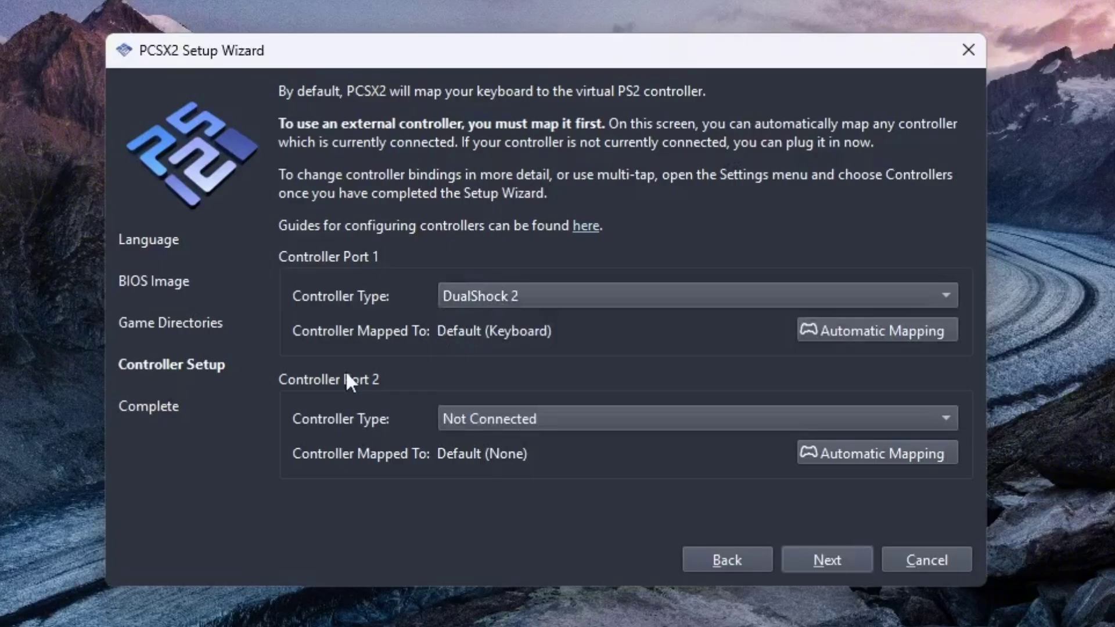
pyautogui.click(827, 560)
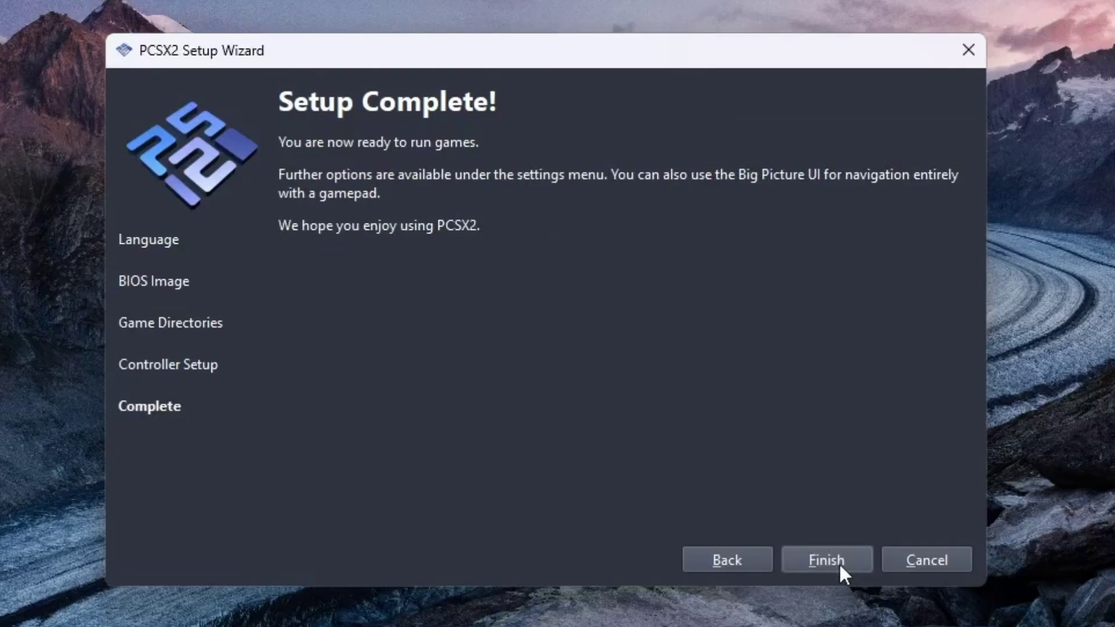
pyautogui.click(827, 560)
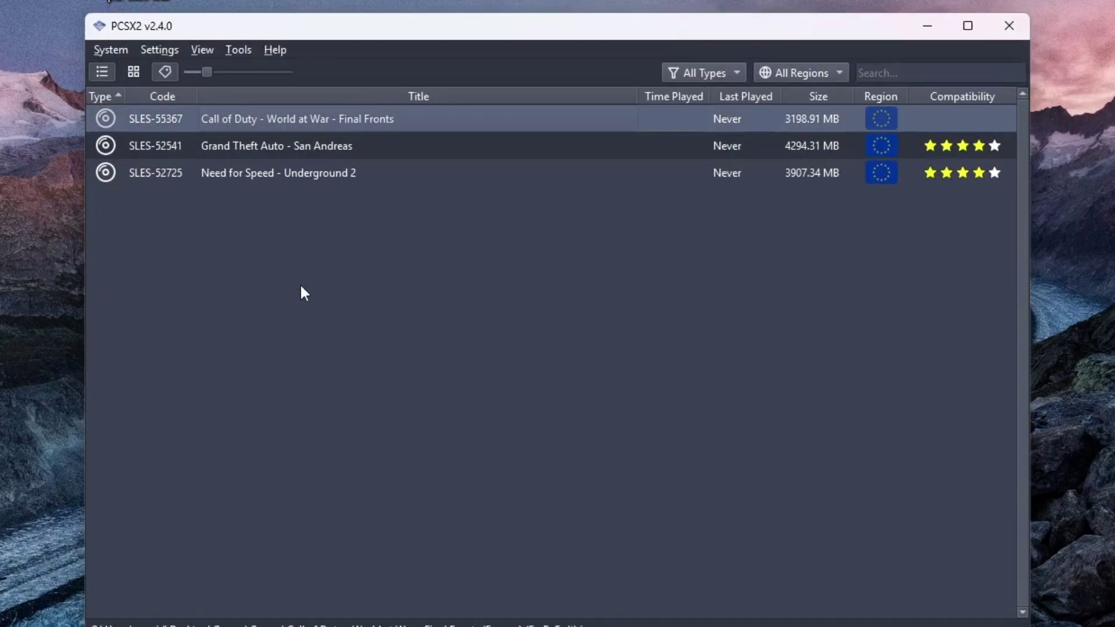
# Keep DualShock 2 as the Controller Port 1 type in the controller settings and close them
pyautogui.click(151, 54)
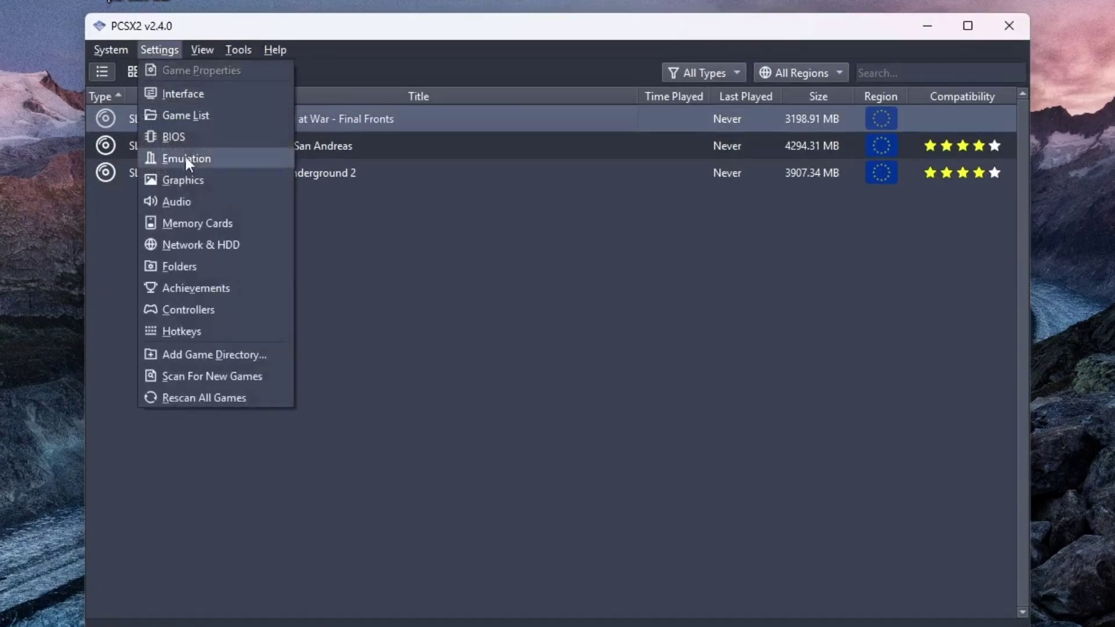
pyautogui.click(218, 309)
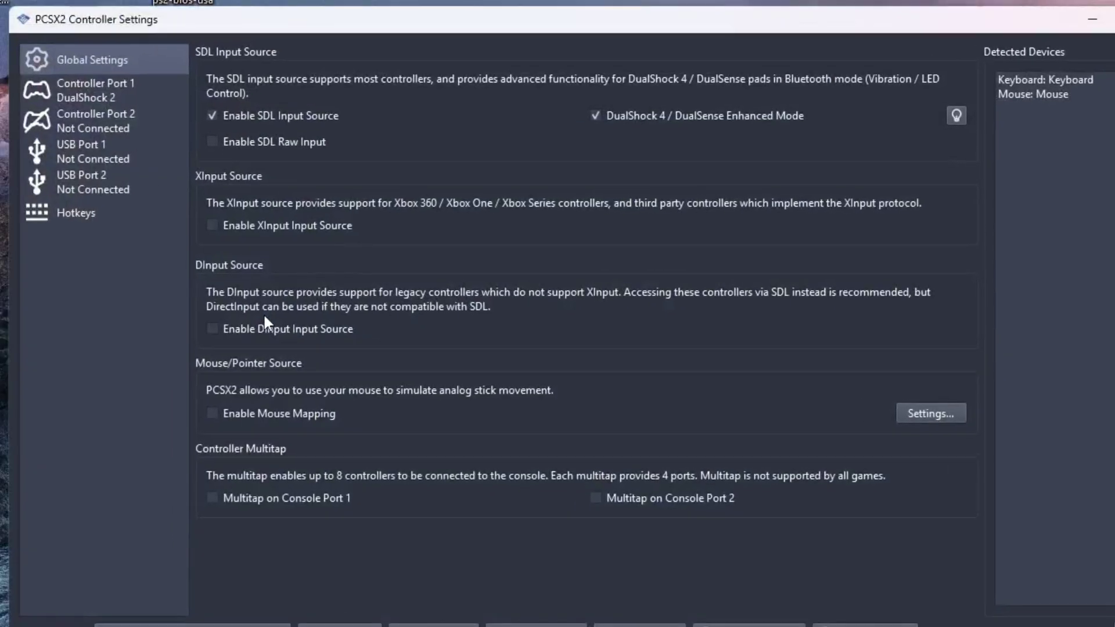
pyautogui.click(98, 93)
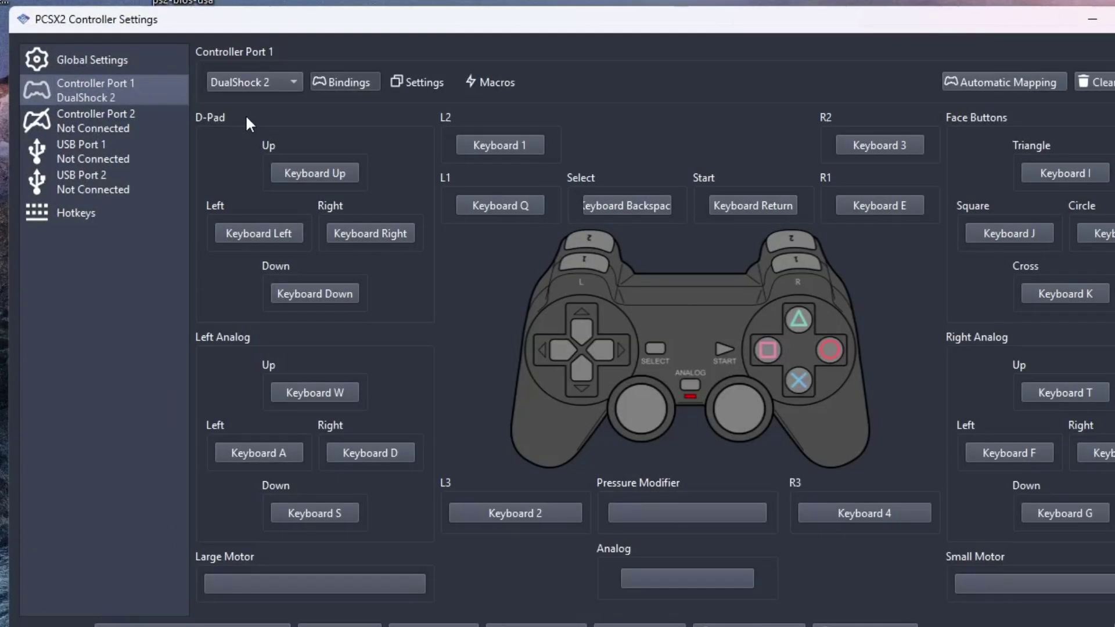
pyautogui.click(273, 84)
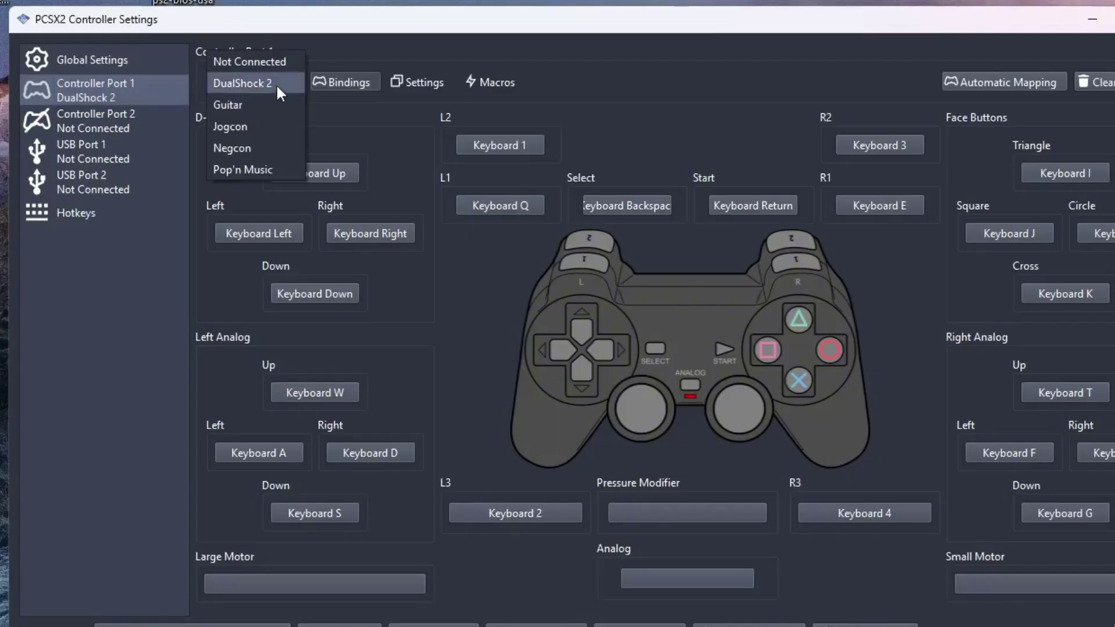
pyautogui.click(276, 83)
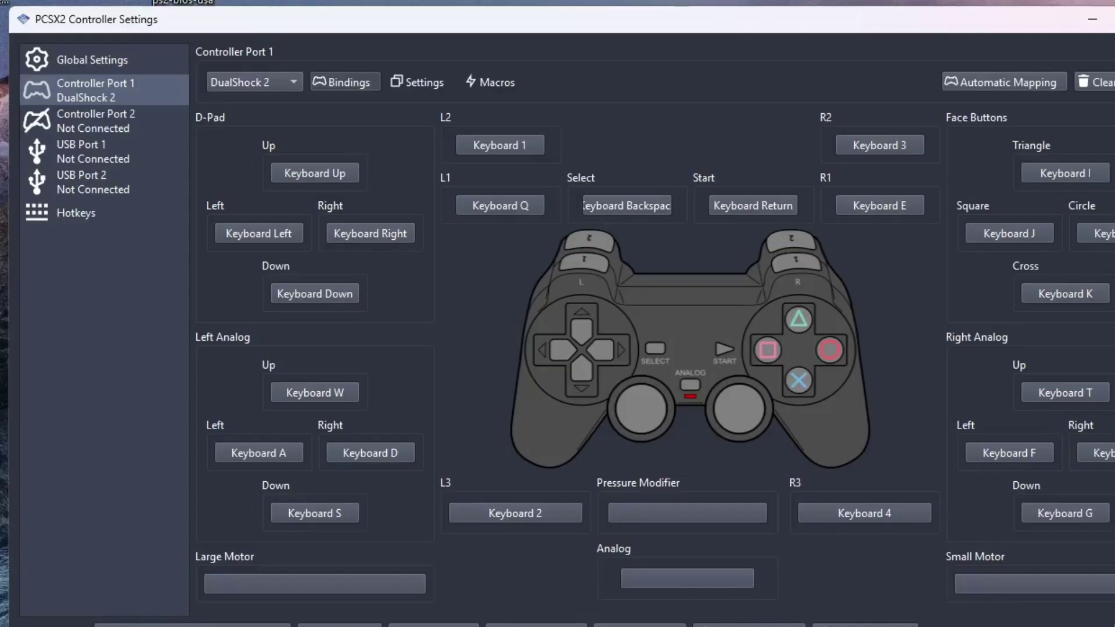
pyautogui.press('Escape')
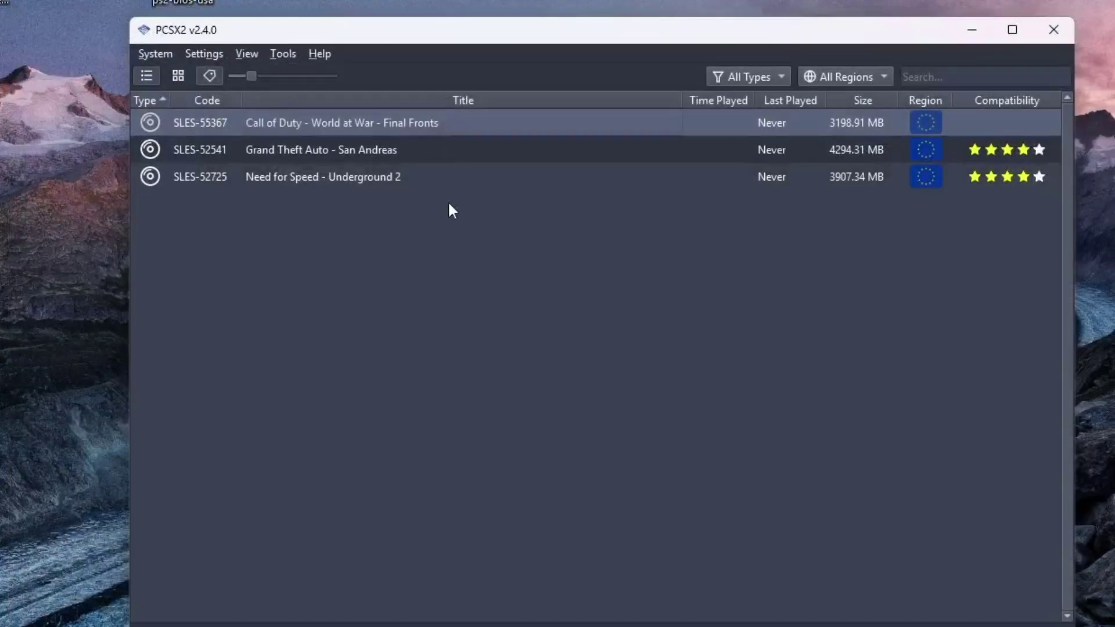
# Set the graphics renderer to Vulkan and the adapter to AMD Radeon RX590 GME, and enable Apply Widescreen Patches
pyautogui.click(198, 54)
pyautogui.click(228, 184)
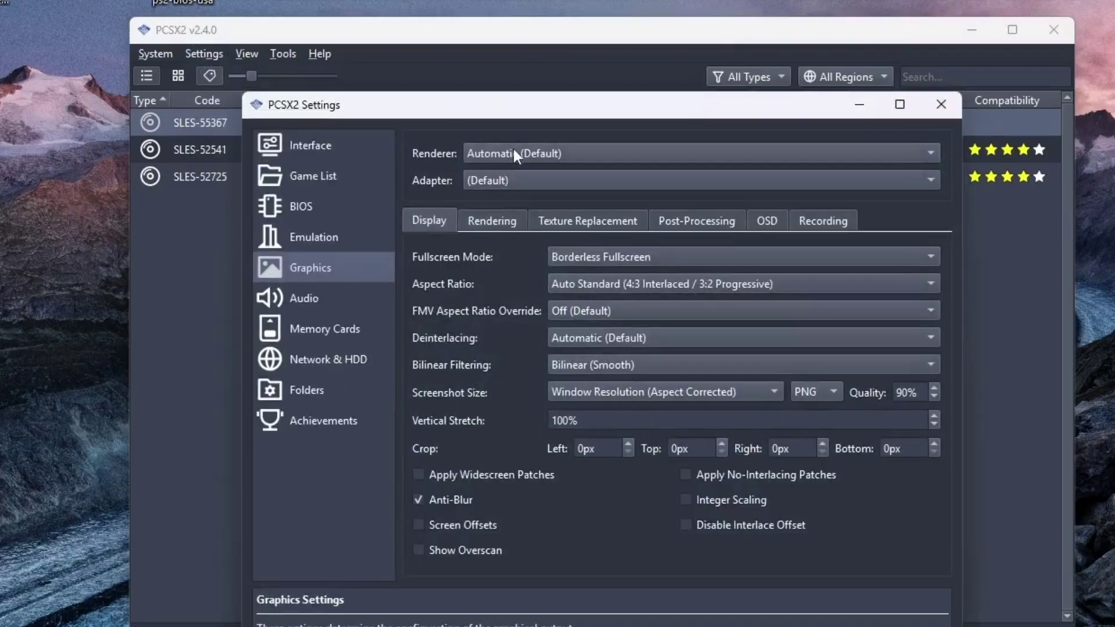
pyautogui.click(513, 149)
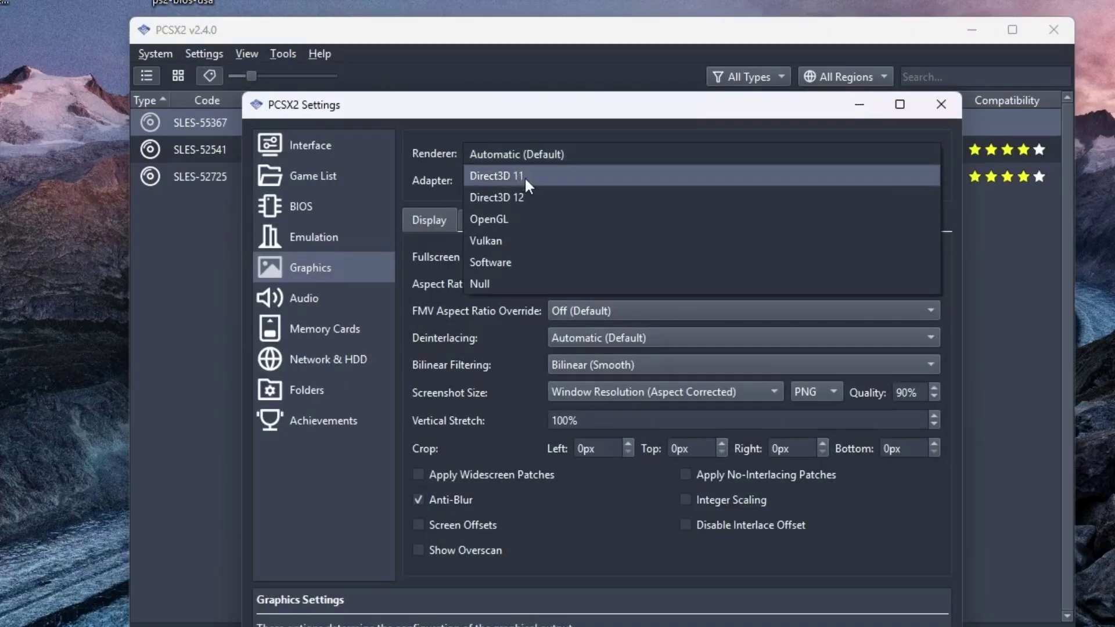
pyautogui.click(518, 250)
pyautogui.click(617, 185)
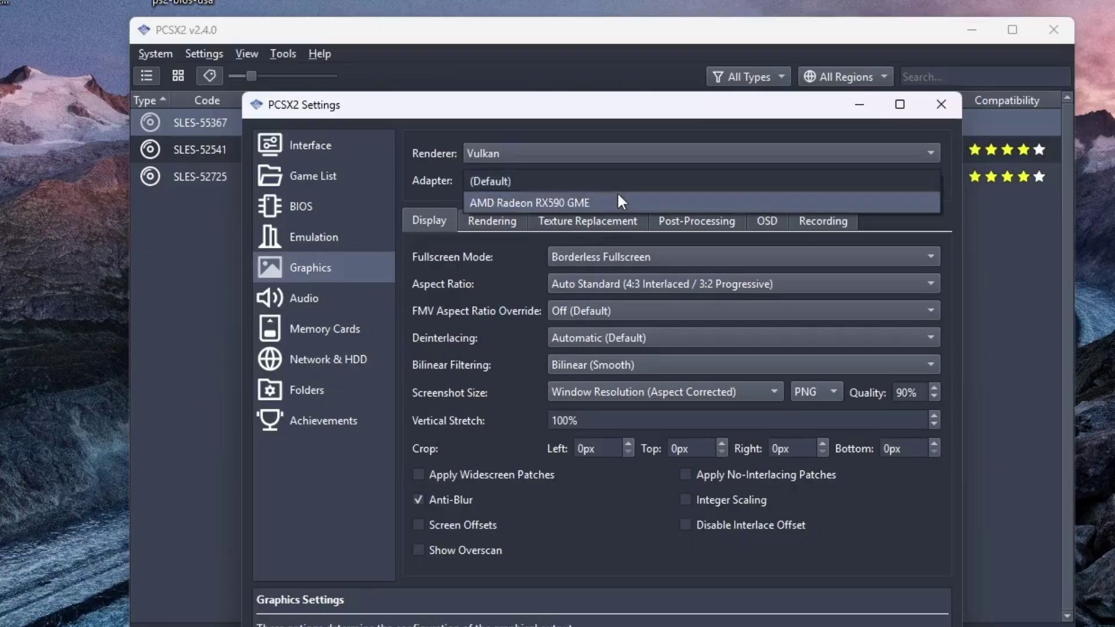
pyautogui.click(618, 197)
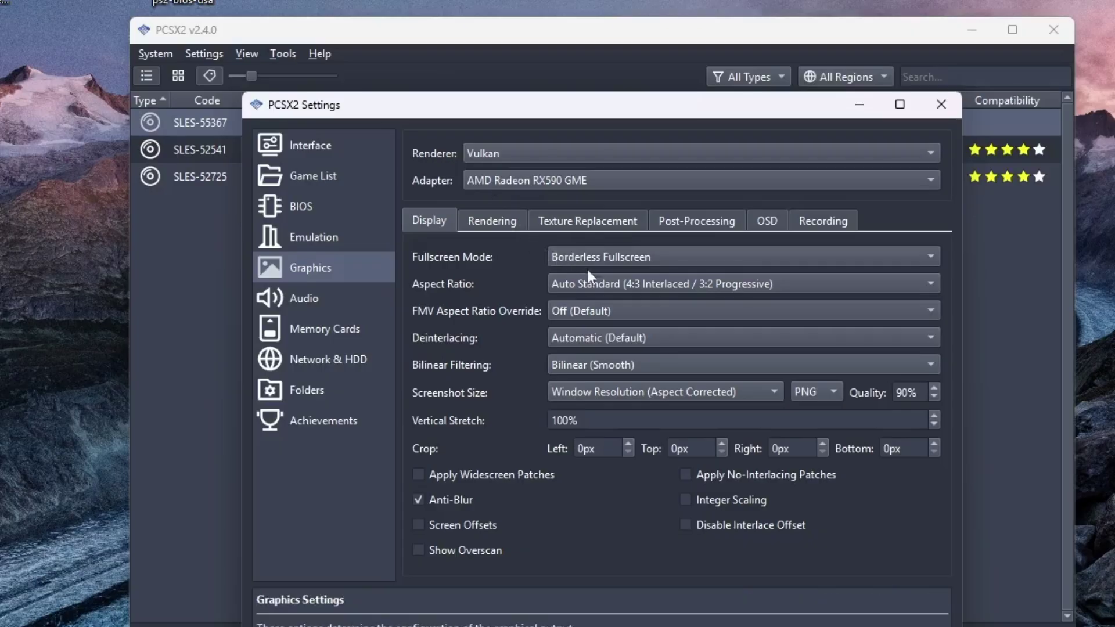
pyautogui.click(625, 282)
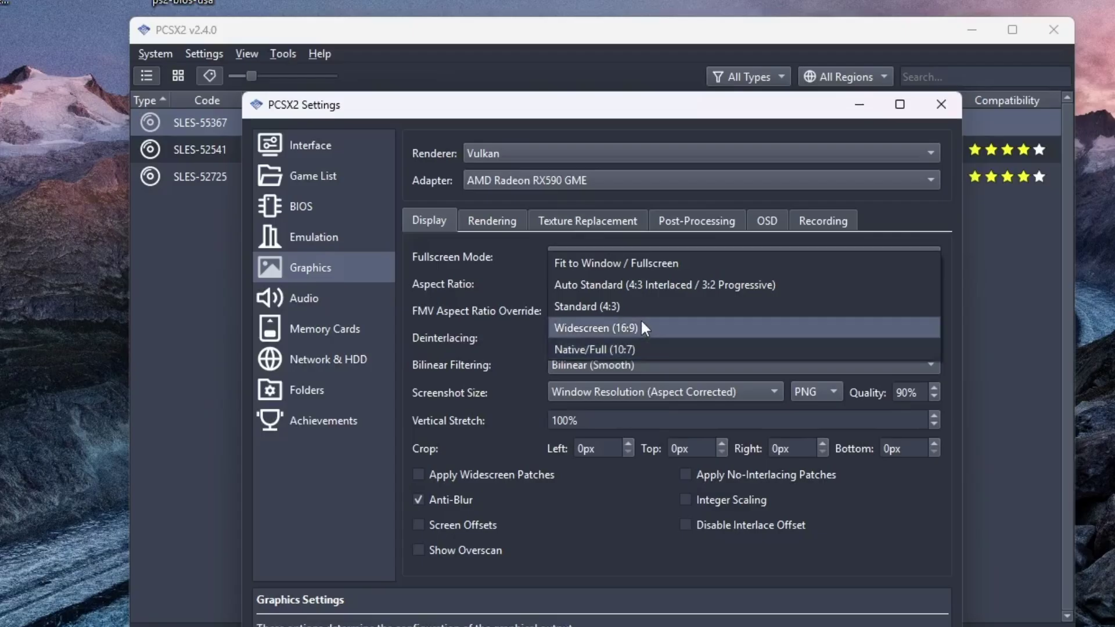
pyautogui.click(480, 338)
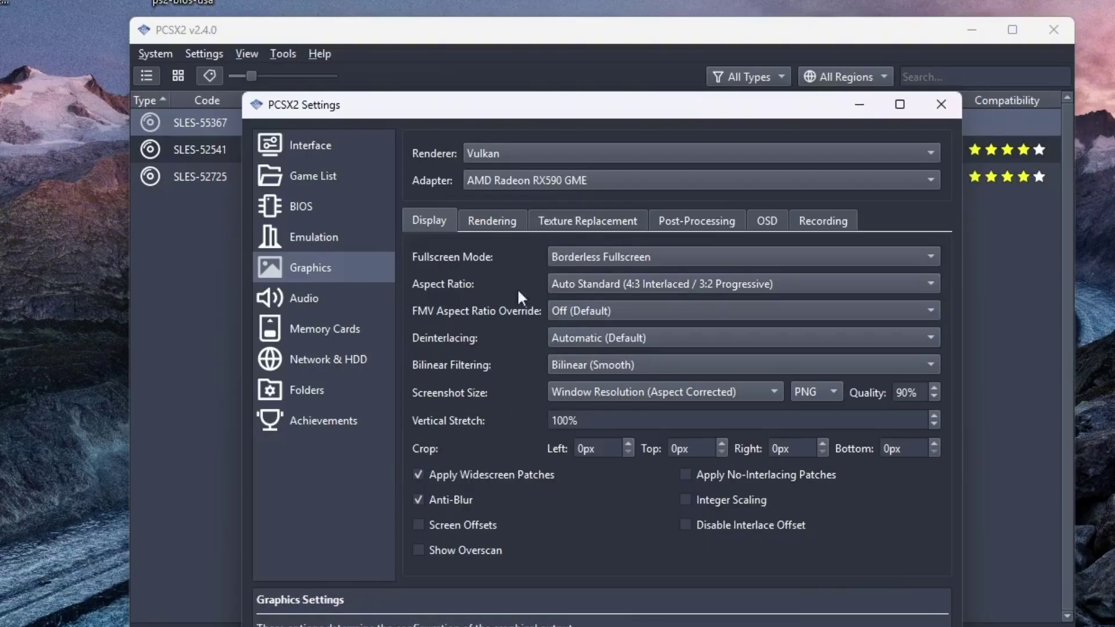
# Set the rendering internal resolution to 3x Native (~1080px/FHD) and anisotropic filtering to 4x
pyautogui.click(473, 221)
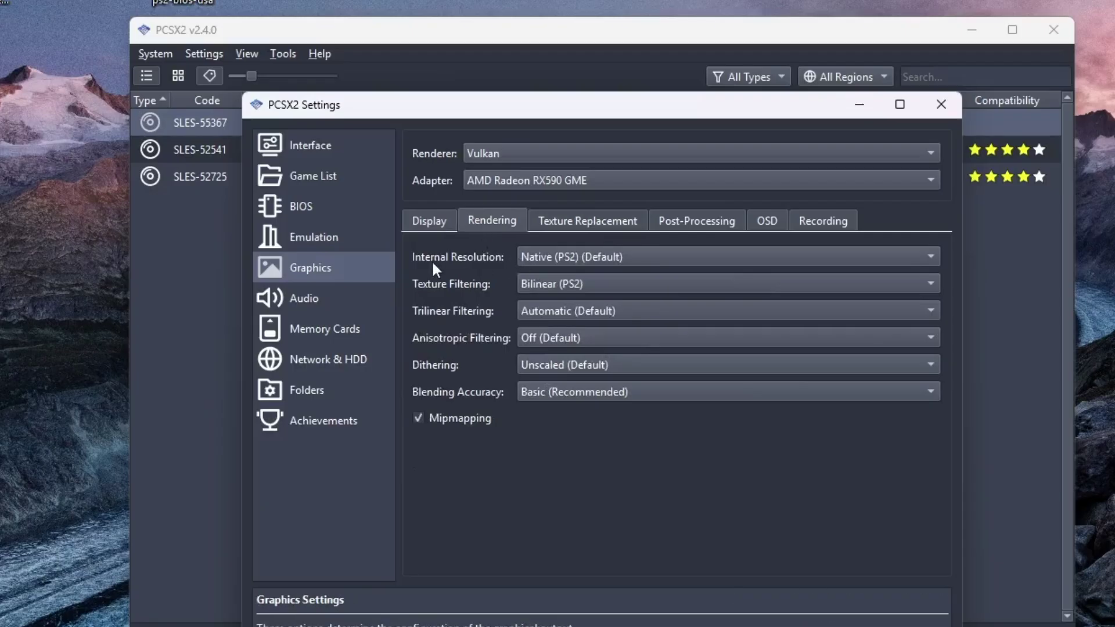
pyautogui.click(566, 257)
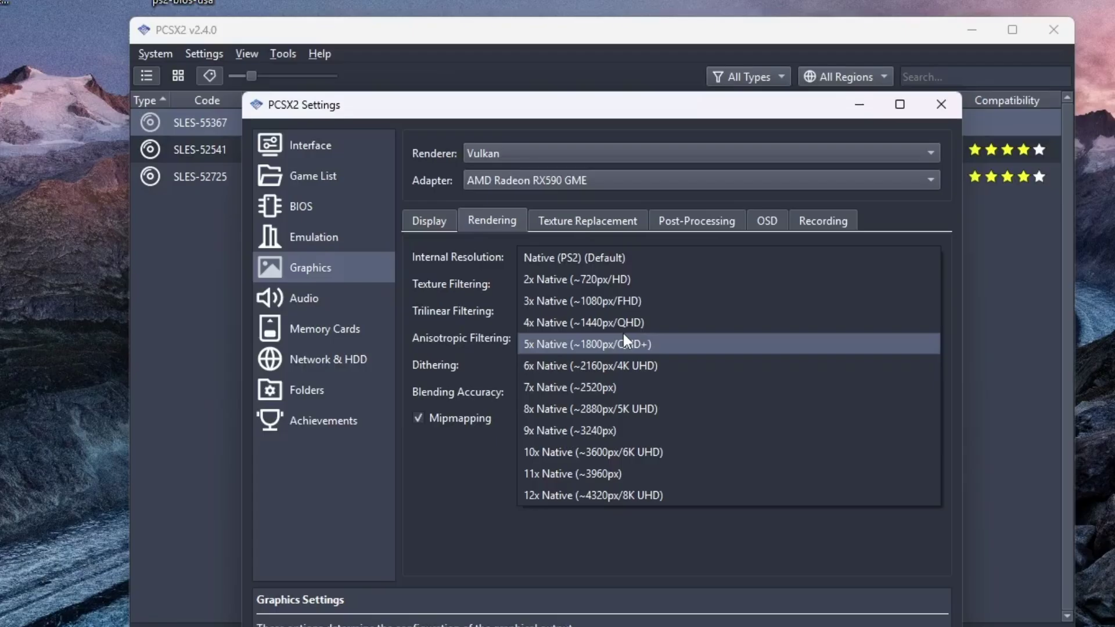
pyautogui.click(619, 302)
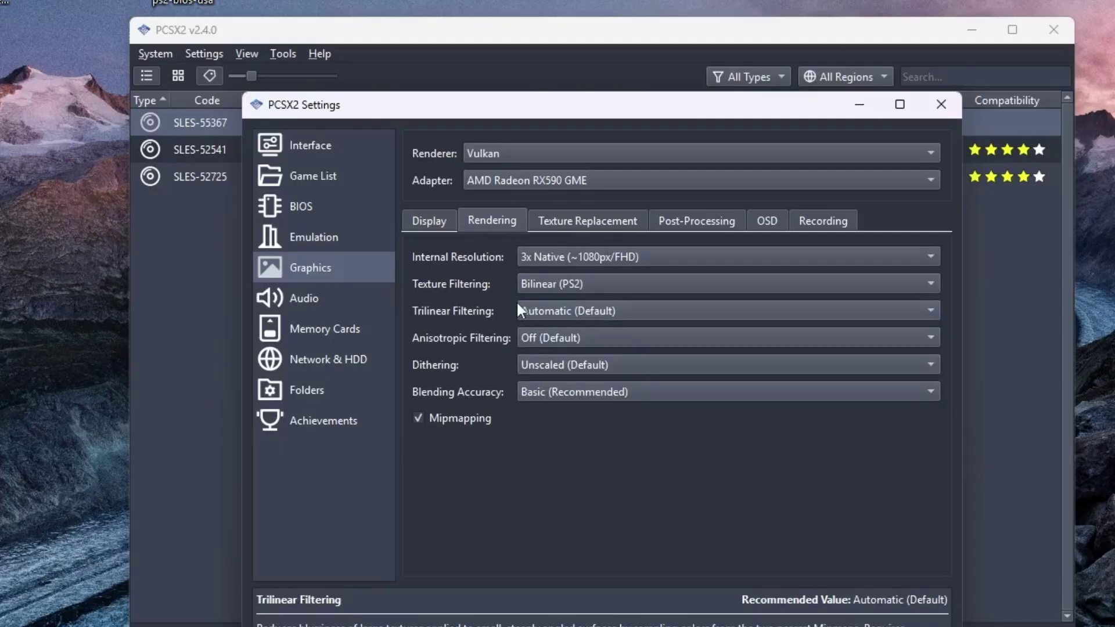
pyautogui.click(530, 336)
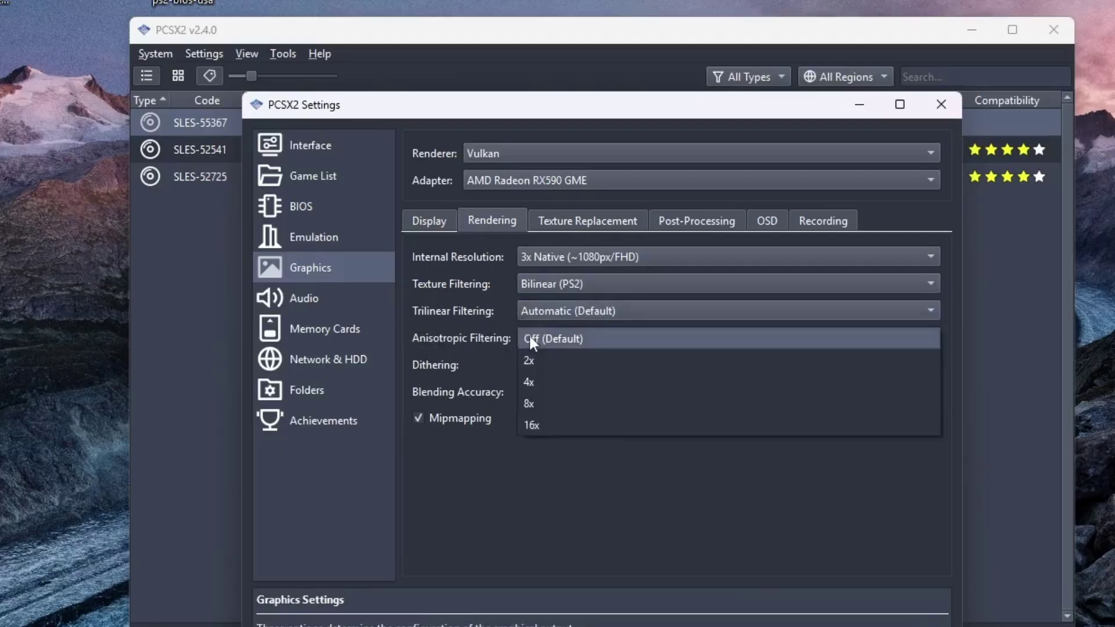
pyautogui.click(565, 379)
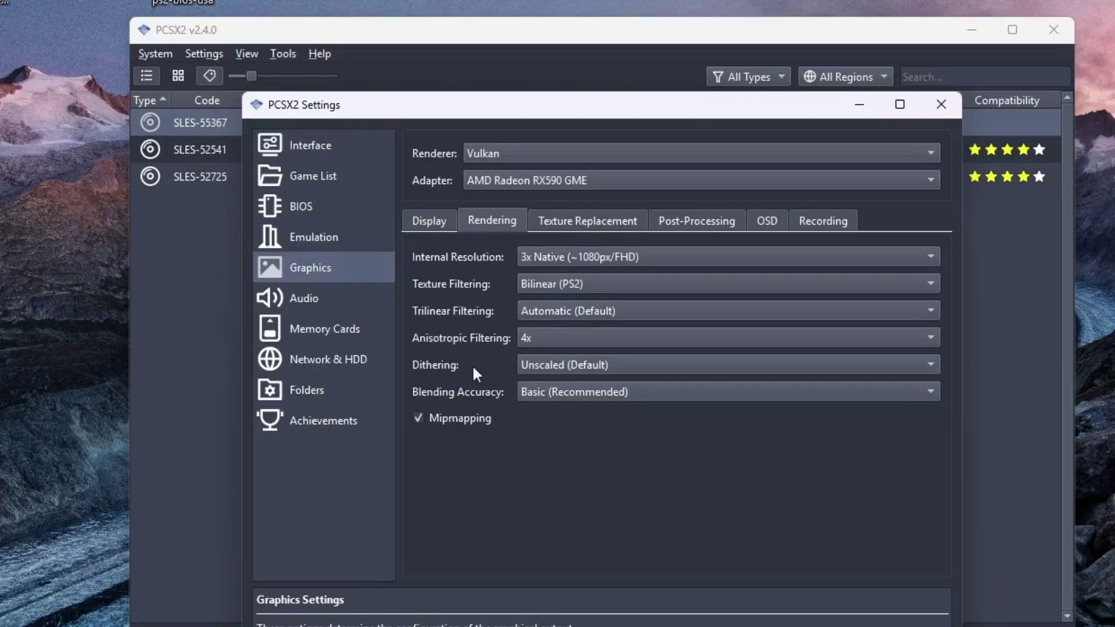
# Create an 8 MB PS2 memory card named savegame and close the settings
pyautogui.click(323, 300)
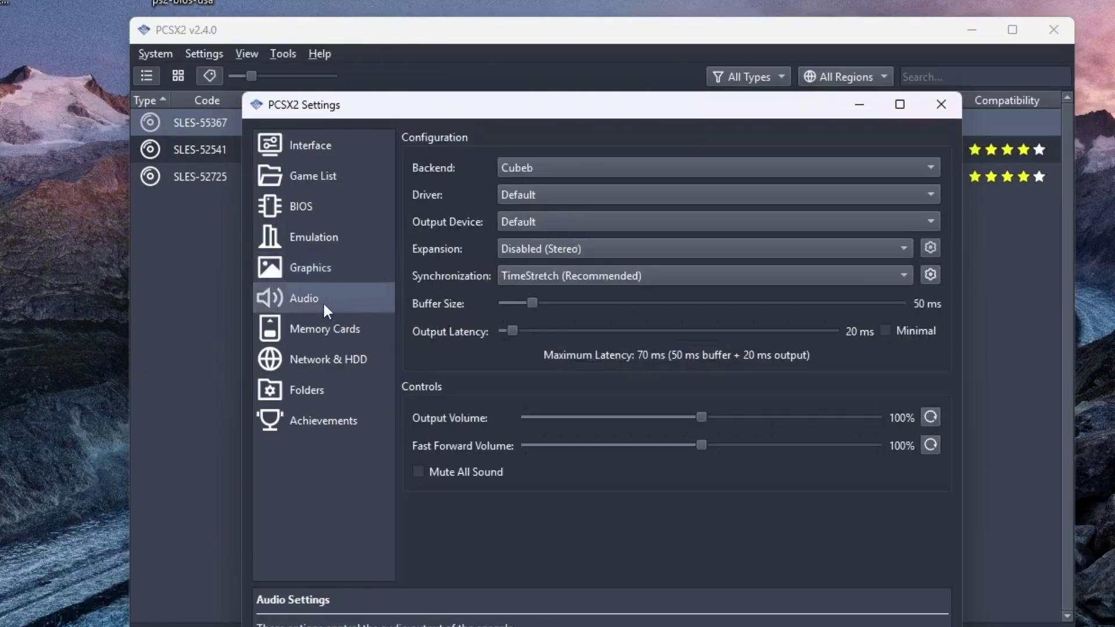
pyautogui.click(334, 333)
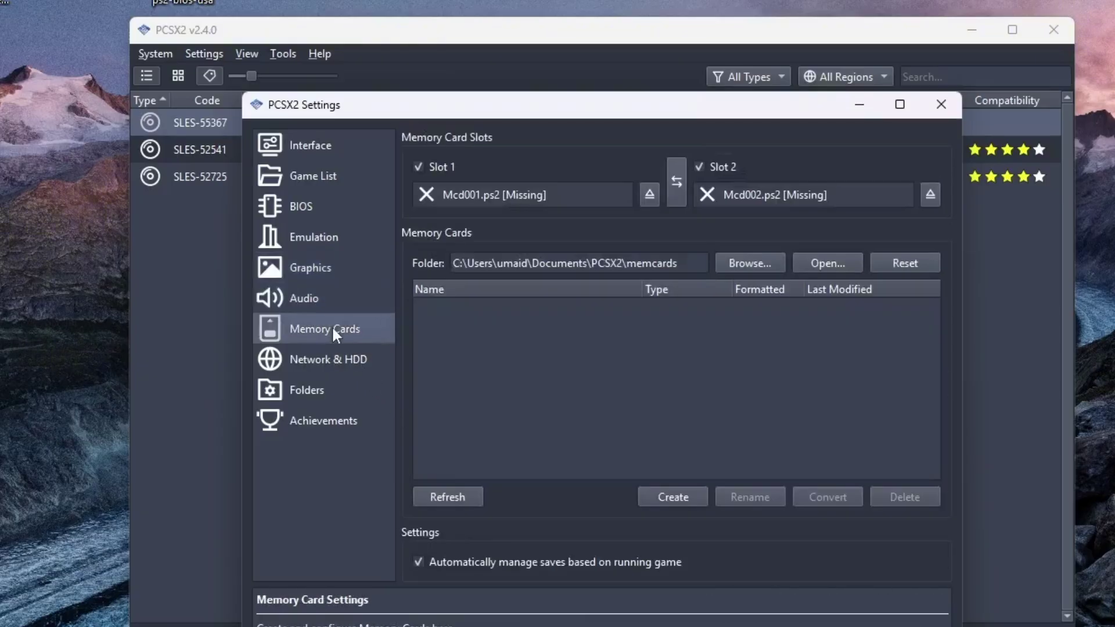
pyautogui.click(672, 494)
pyautogui.click(343, 296)
pyautogui.click(320, 251)
pyautogui.click(337, 225)
pyautogui.write('savegame')
pyautogui.click(719, 587)
pyautogui.click(617, 389)
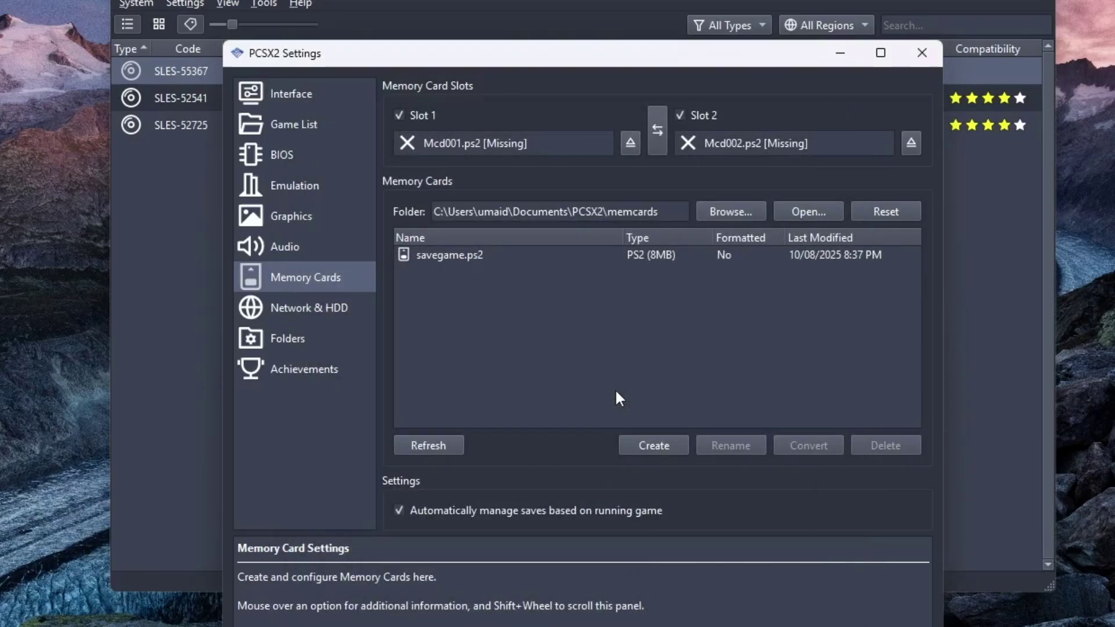
pyautogui.click(470, 256)
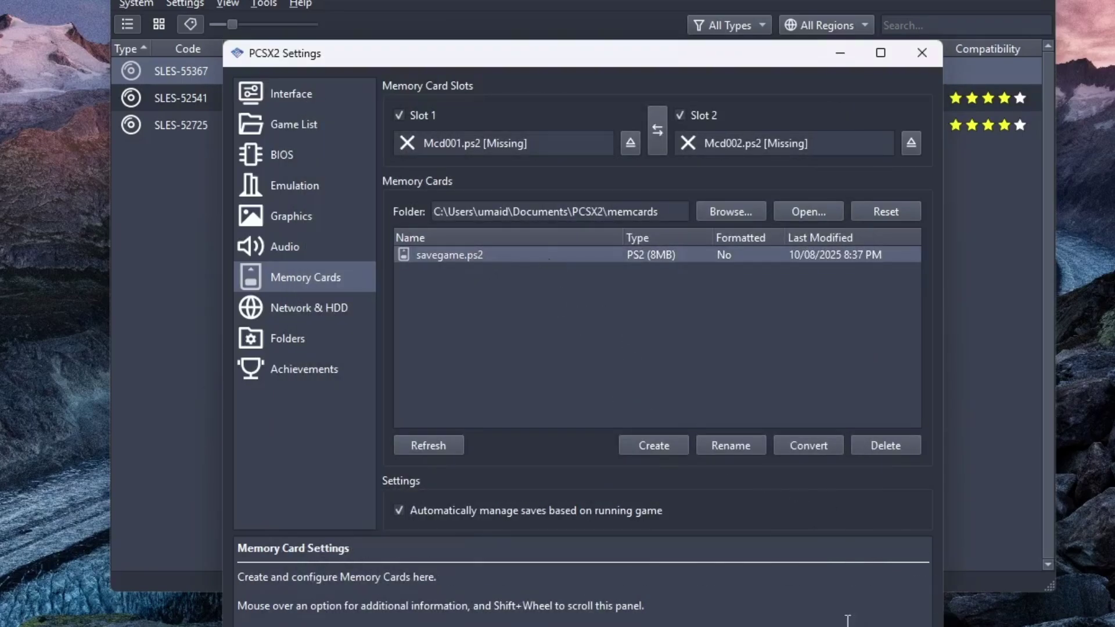
pyautogui.moveTo(677, 518)
pyautogui.press('Escape')
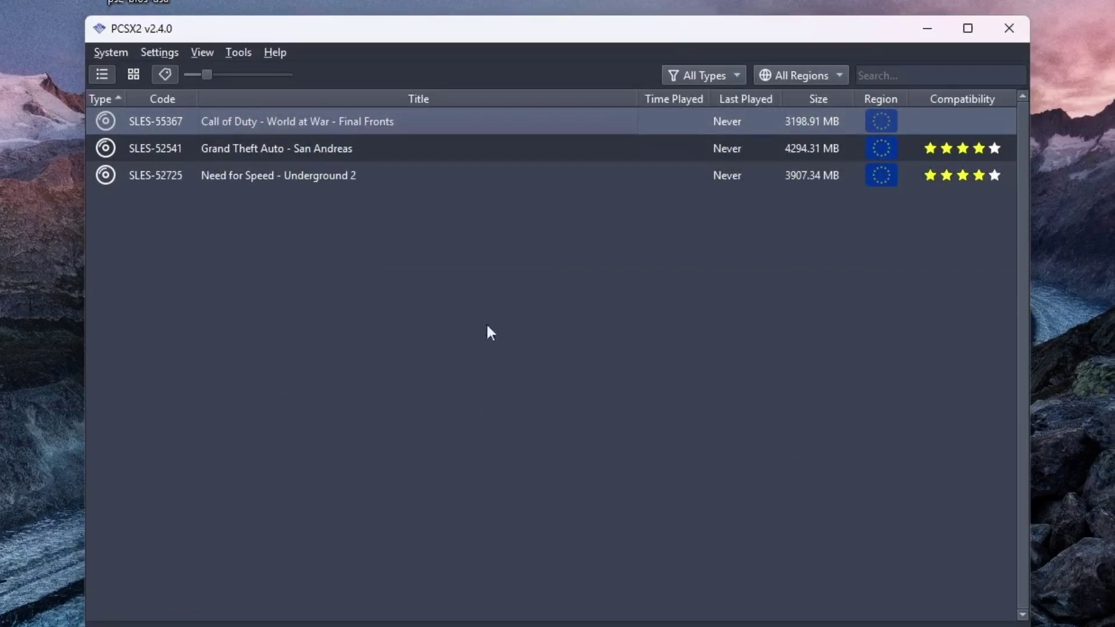
# Launch Need for Speed - Underground 2 and start a quick race in the Peugeot 206 with Auto transmission
pyautogui.click(303, 178)
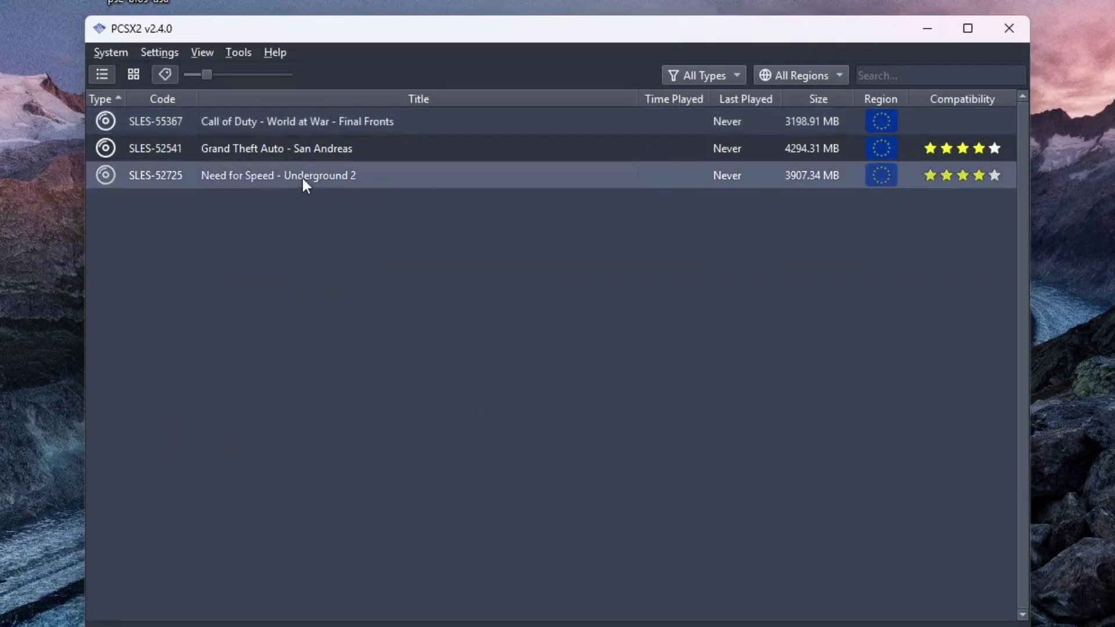
pyautogui.doubleClick(281, 183)
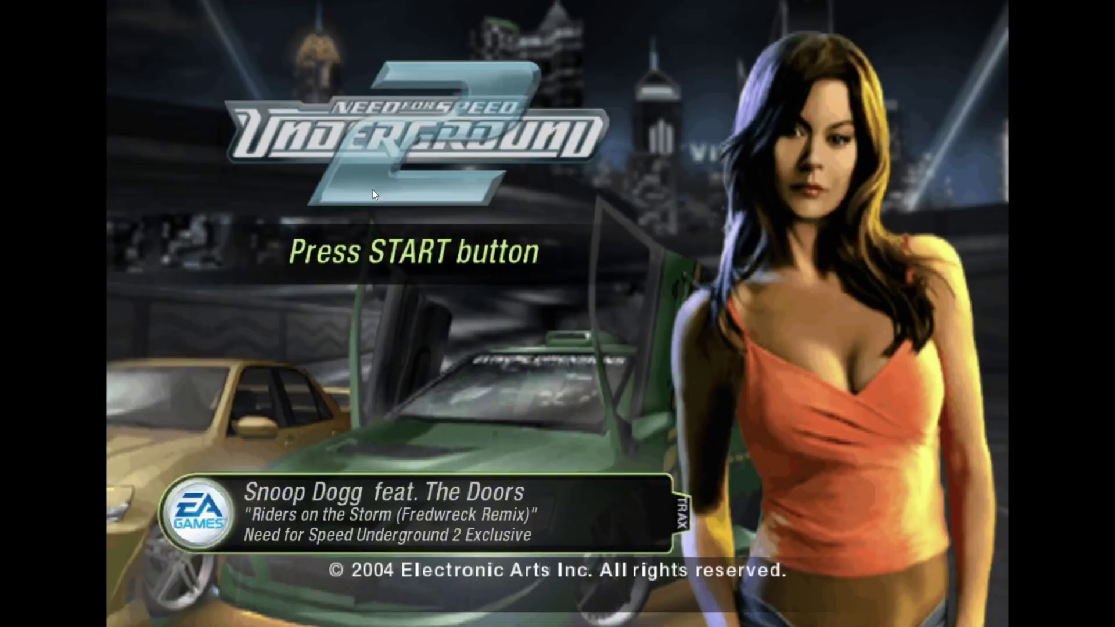
pyautogui.press('Return')
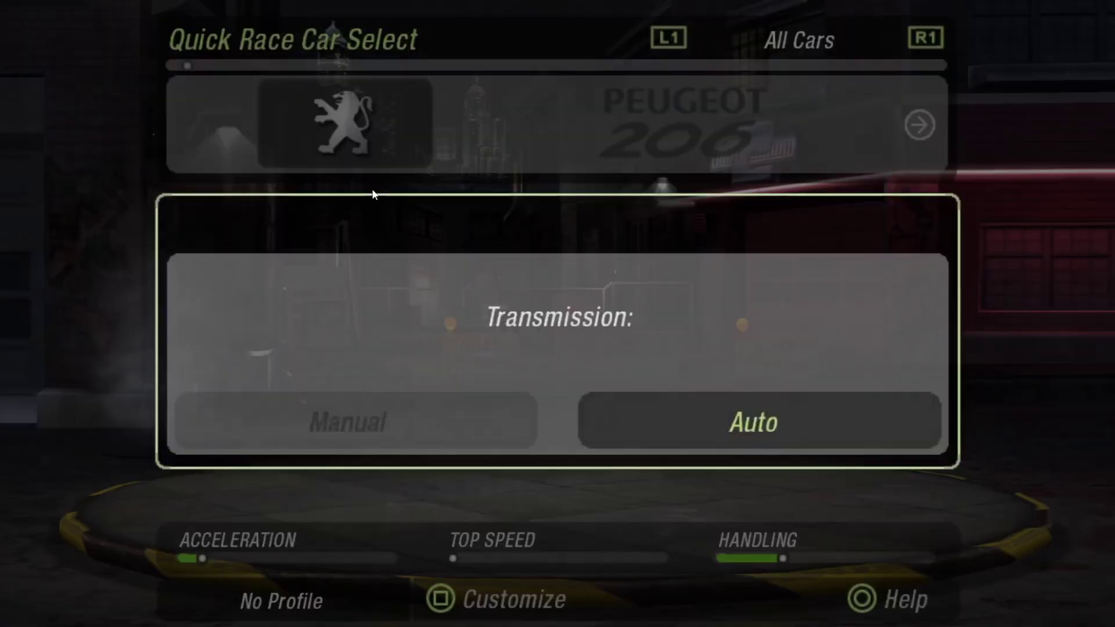
pyautogui.press('Return')
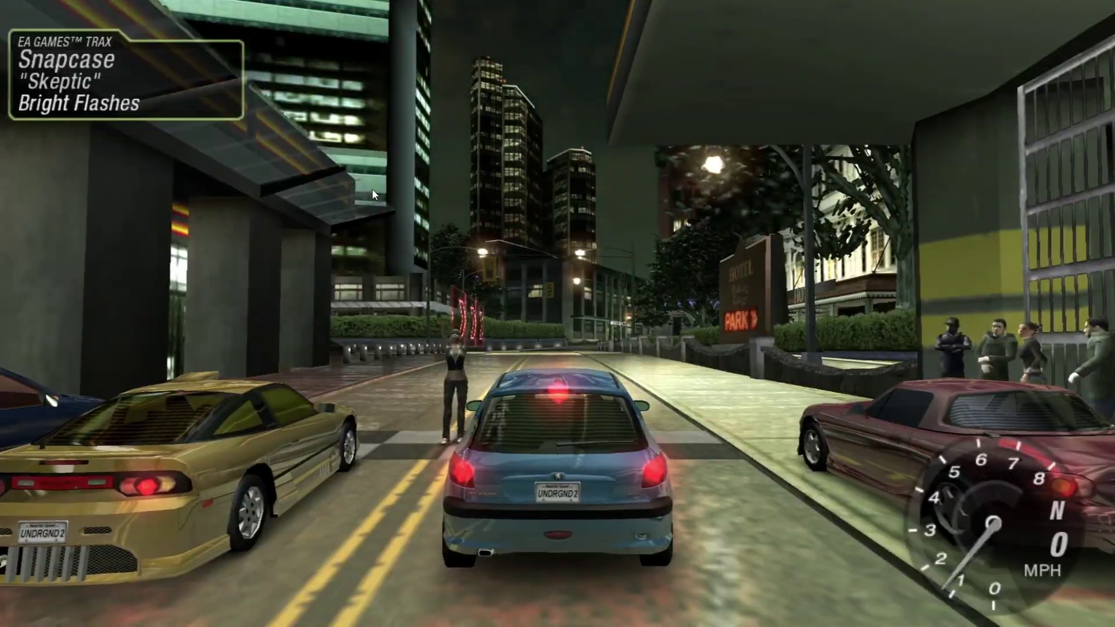
# Accelerate off the start line and steer the car along the first lap of the race
pyautogui.press('Up')
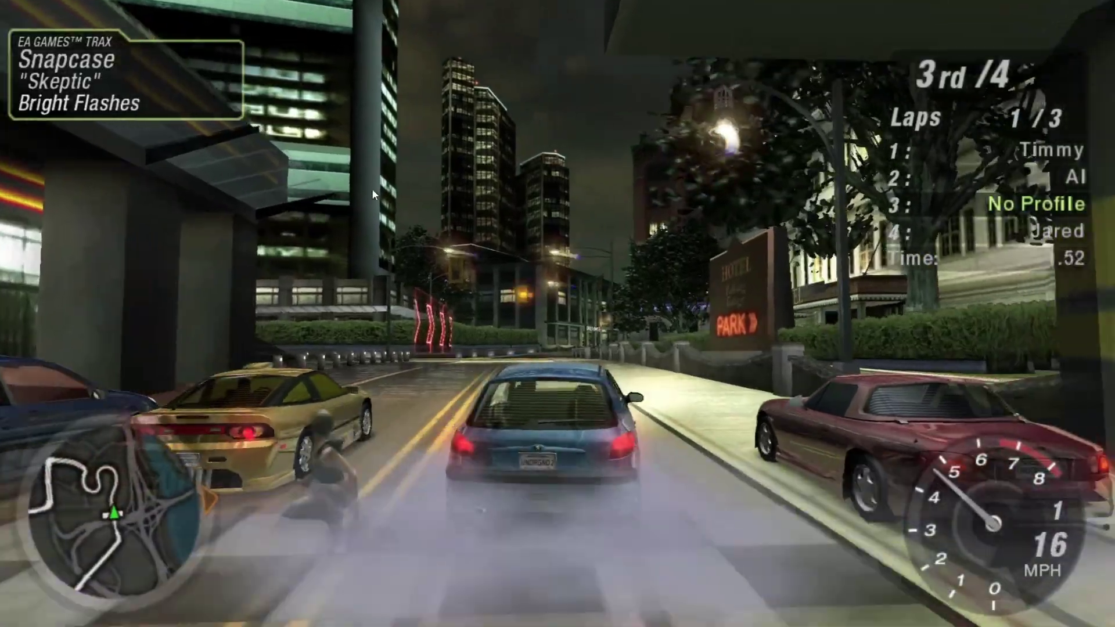
pyautogui.press('Left')
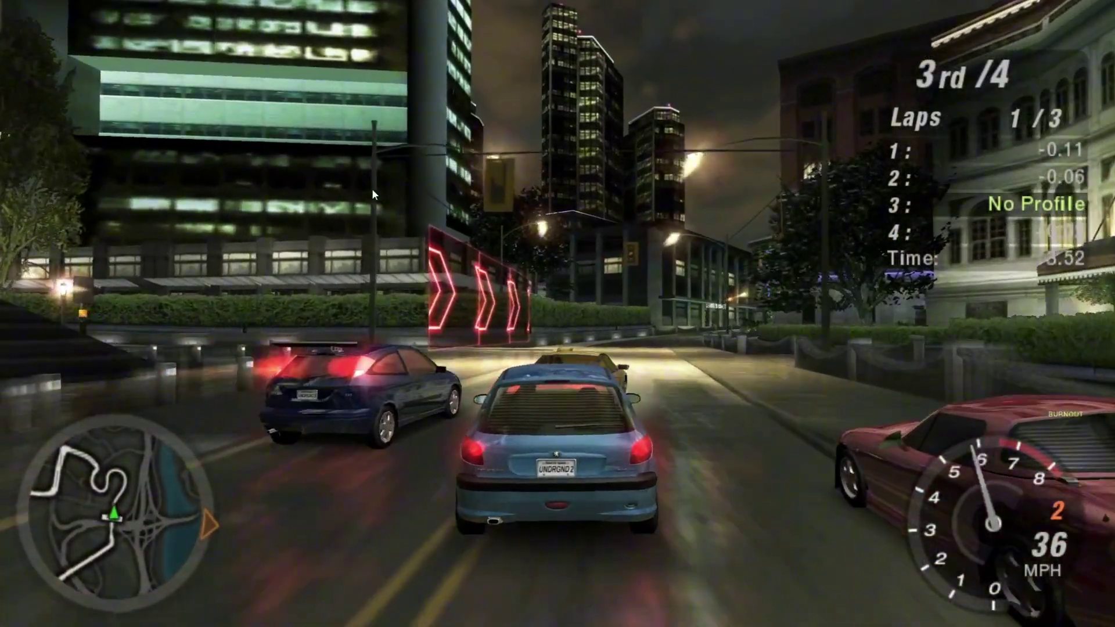
pyautogui.press('Right')
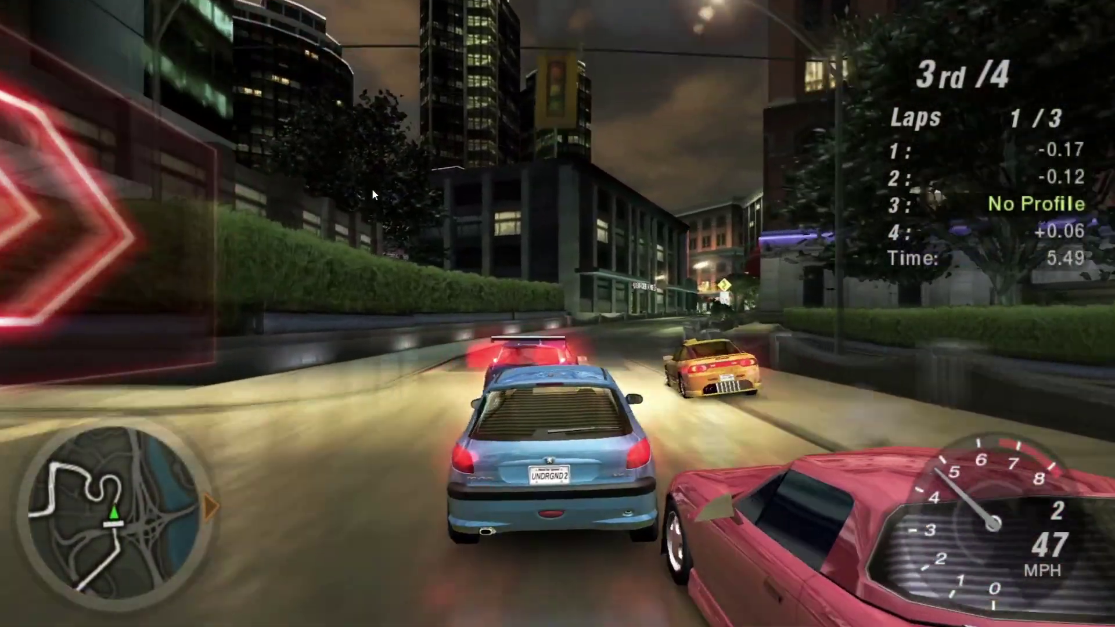
pyautogui.press('Up')
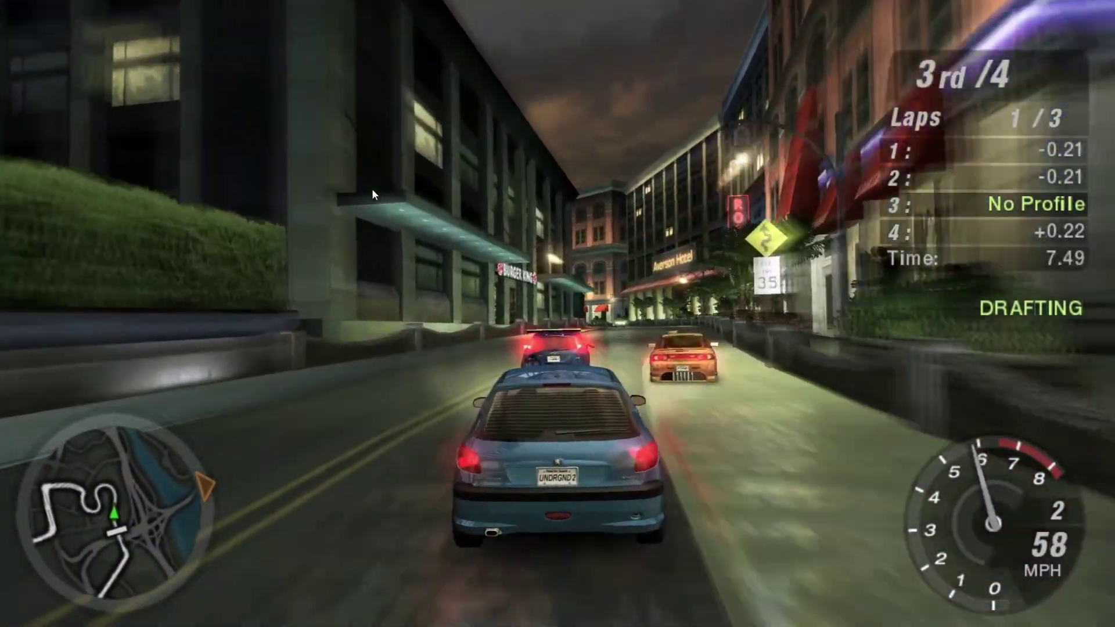
pyautogui.press('Up')
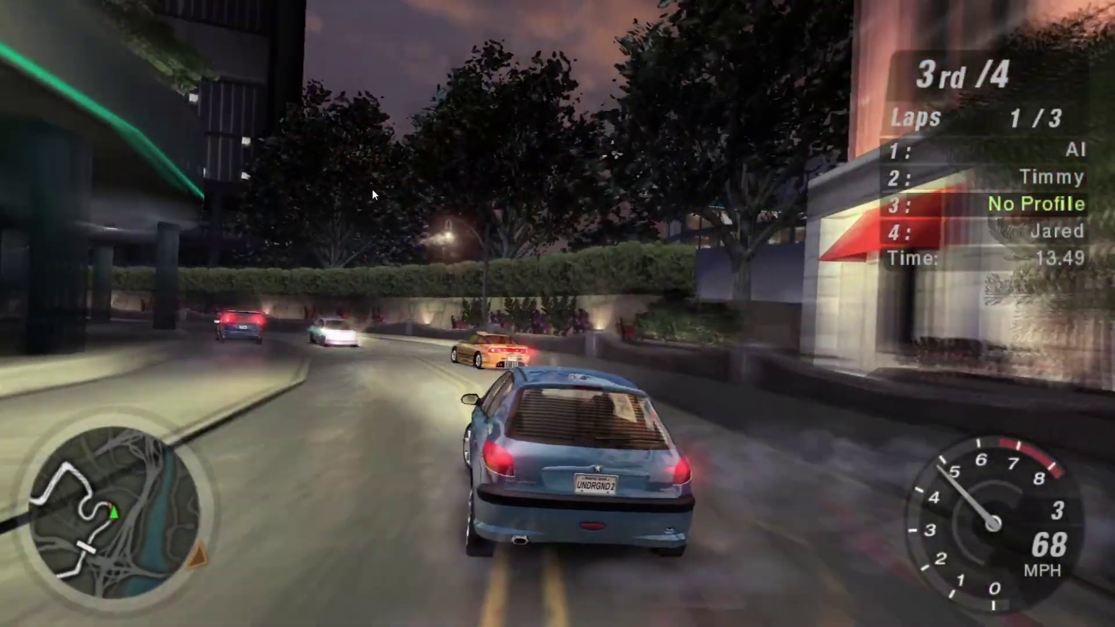
# Pause the race and exit the game with its state saved
pyautogui.press('Escape')
pyautogui.click(163, 597)
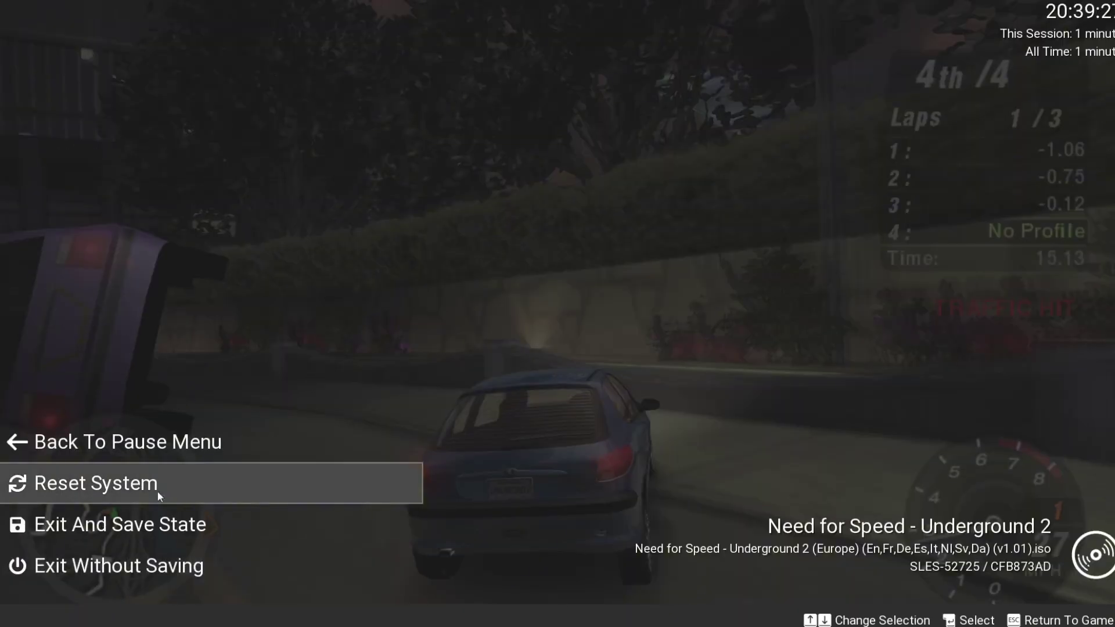
pyautogui.click(116, 524)
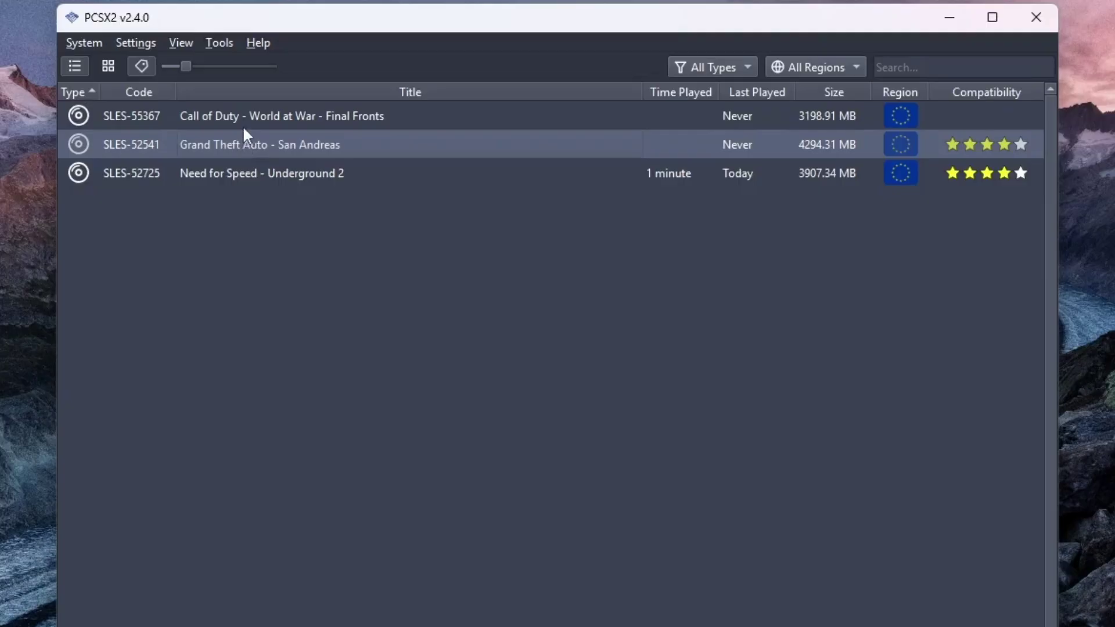
# Open the patches for Need for Speed - Underground 2, toggle All CRCs, reload the patches and close the game's properties
pyautogui.rightClick(217, 185)
pyautogui.click(281, 172)
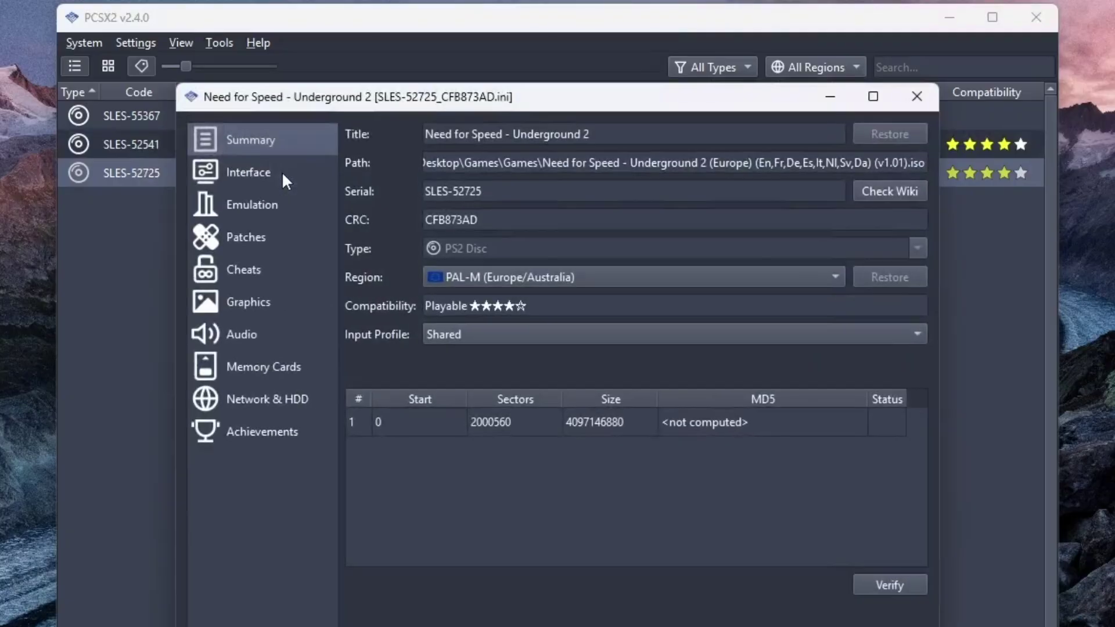
pyautogui.click(259, 239)
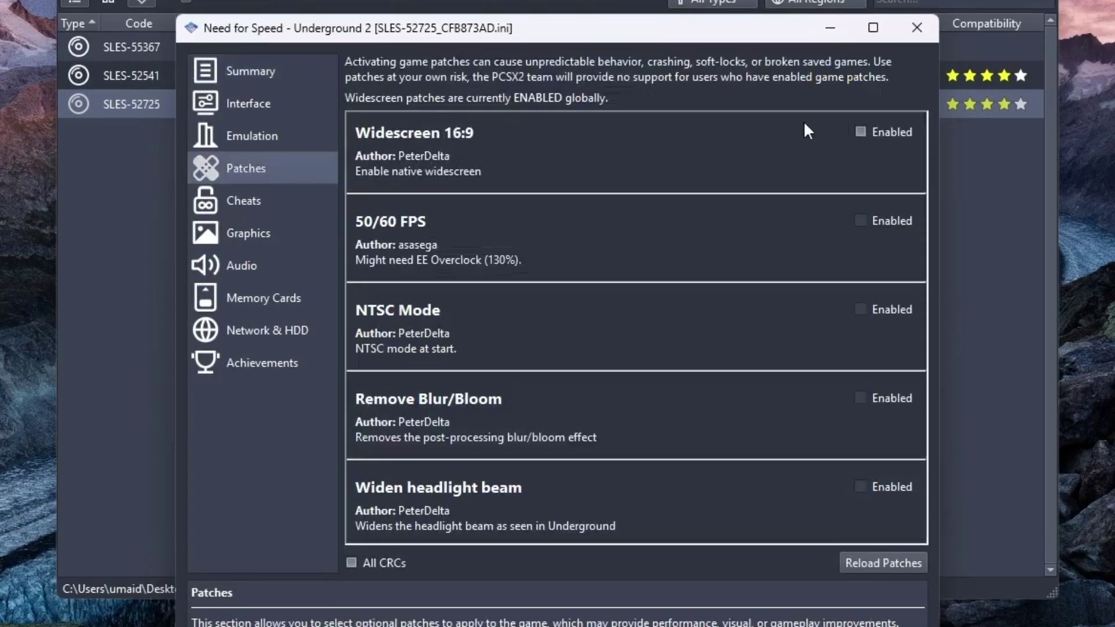
pyautogui.click(351, 563)
pyautogui.click(896, 563)
pyautogui.press('Escape')
# Enable the Widescreen 16:9, Remove Ghosting Effects, Remove Color Filter, 50 FPS and 480p Mode patches for Grand Theft Auto - San Andreas
pyautogui.click(277, 77)
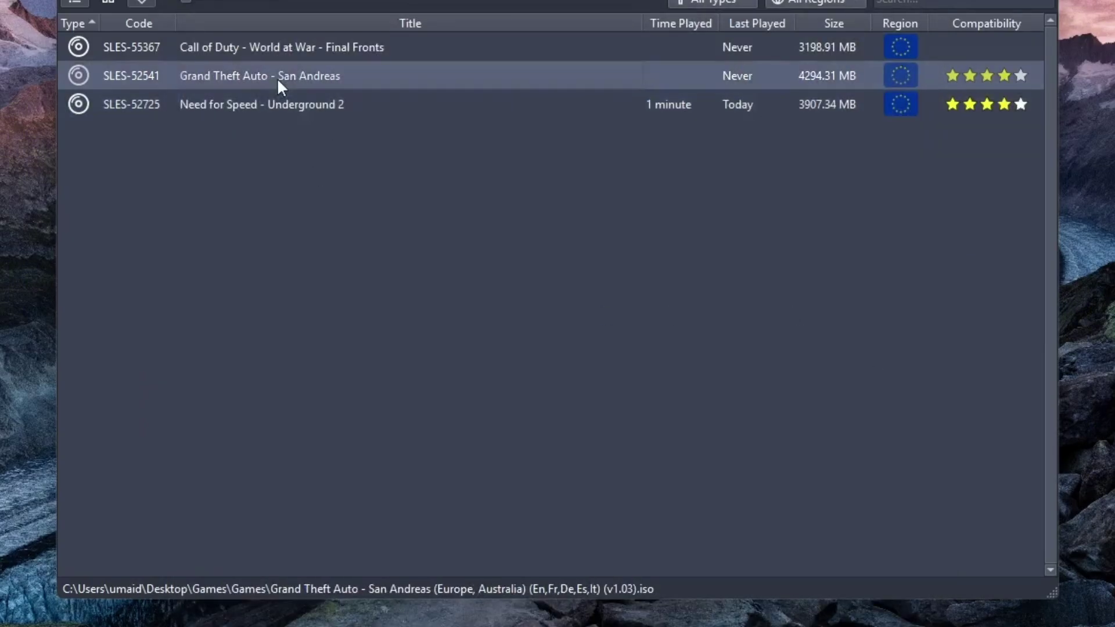
pyautogui.rightClick(277, 78)
pyautogui.click(331, 71)
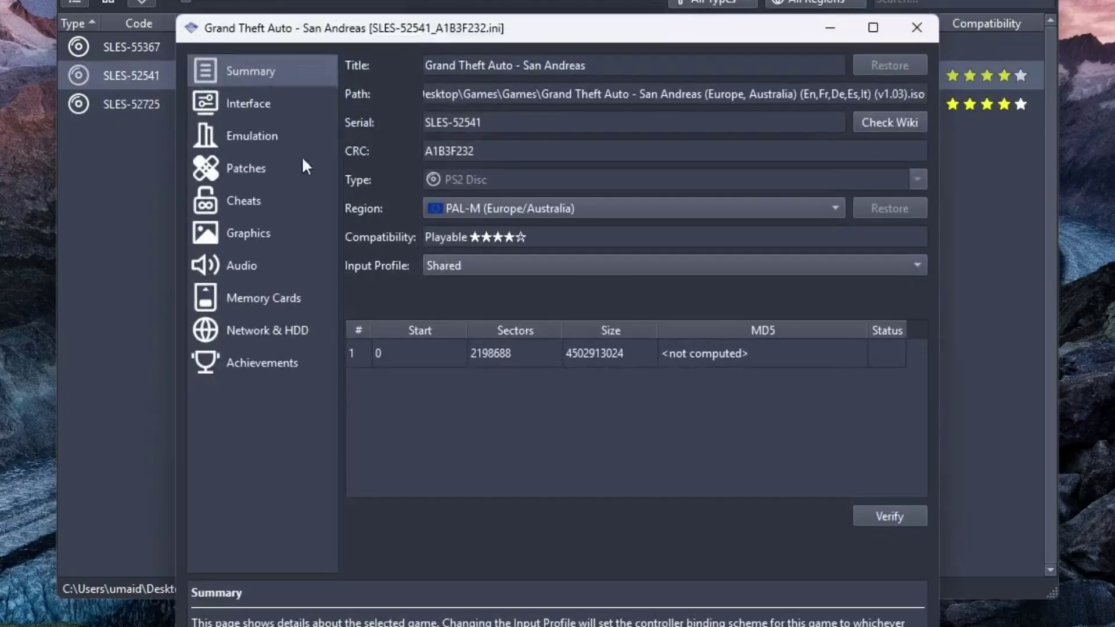
pyautogui.click(254, 169)
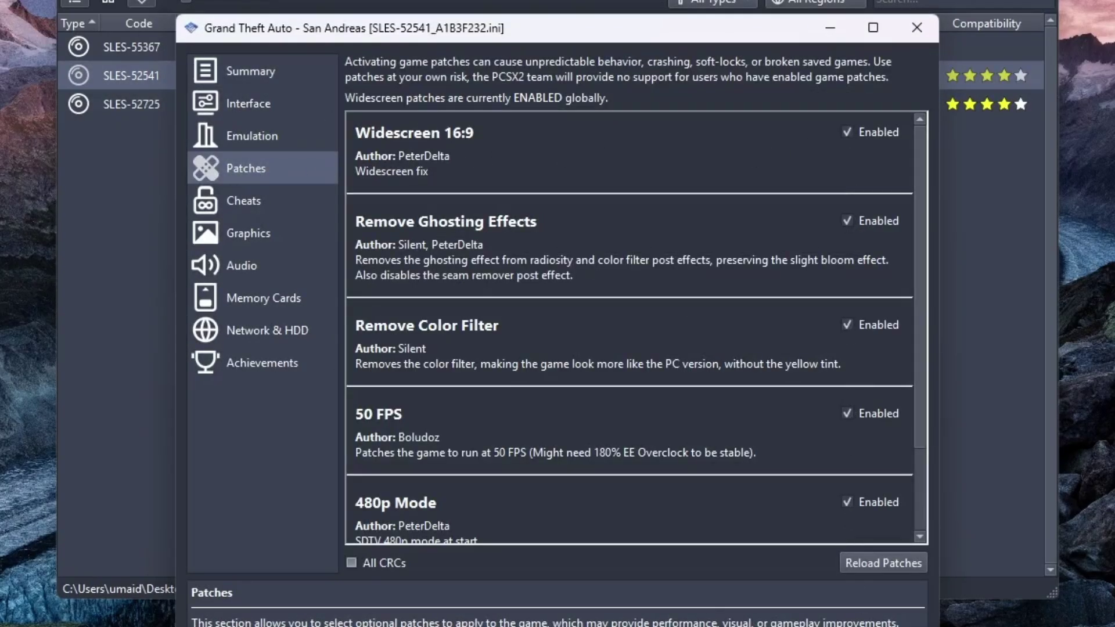
pyautogui.press('Escape')
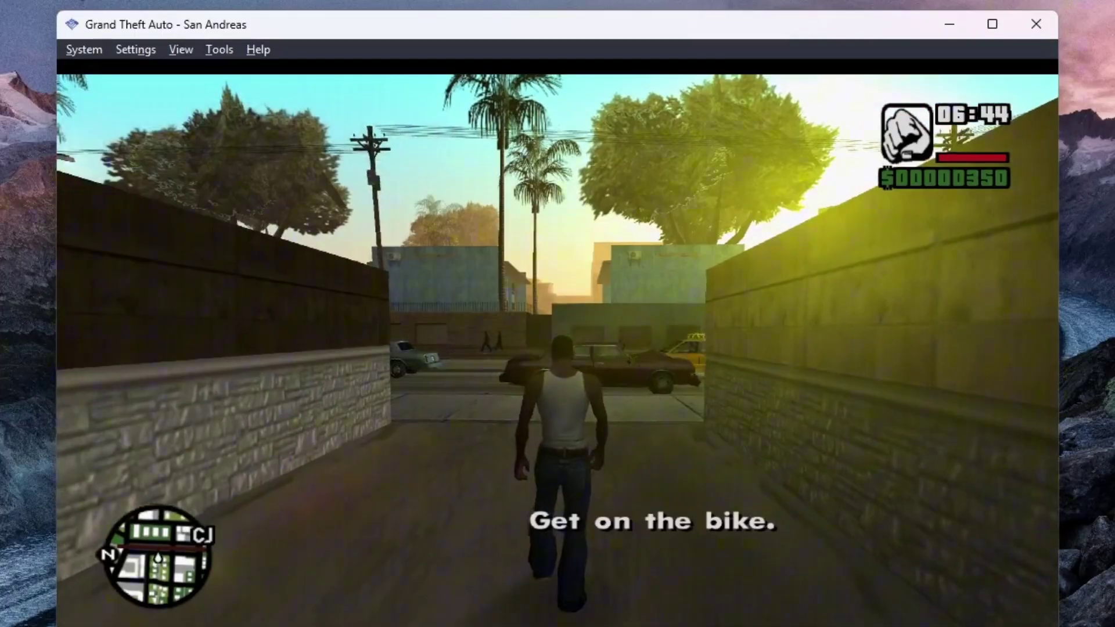
# Play Grand Theft Auto - San Andreas, moving the character out of the alley and driving a car through Idlewood
pyautogui.press('w')
pyautogui.press('a')
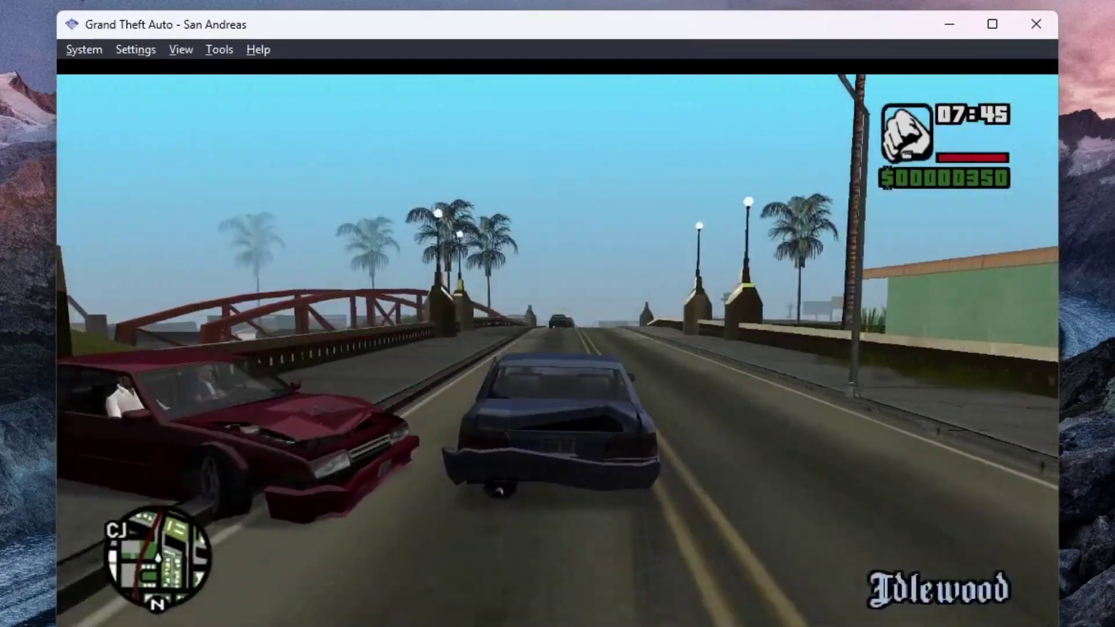
# Pause the game, decline shutting down the virtual machine and save the state to Save Slot 1
pyautogui.press('Escape')
pyautogui.hotkey('alt', 'F4')
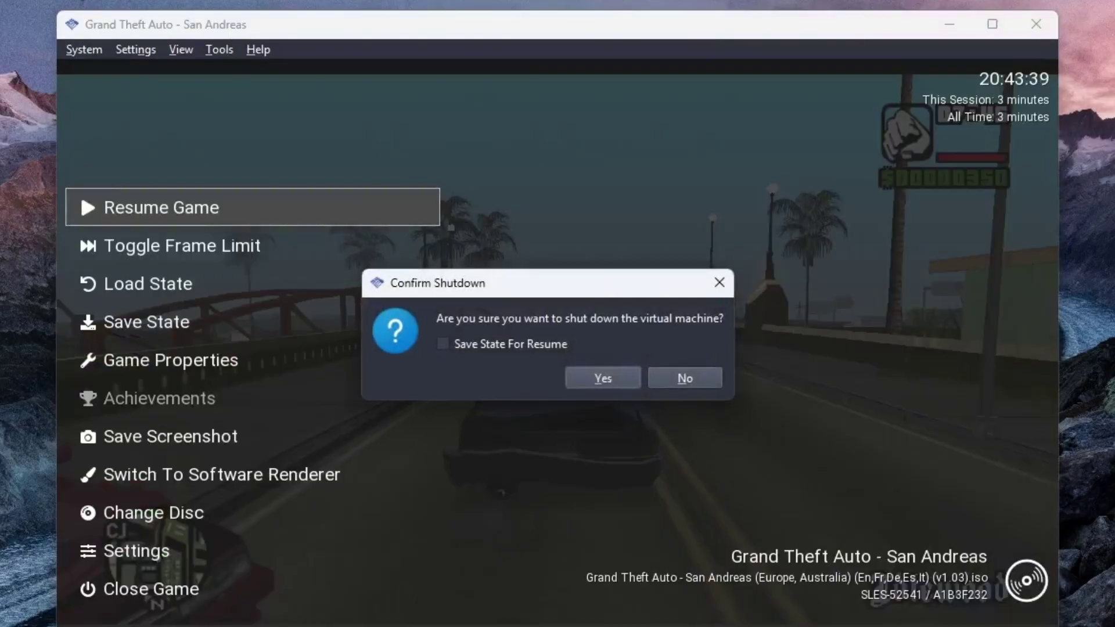
pyautogui.click(684, 378)
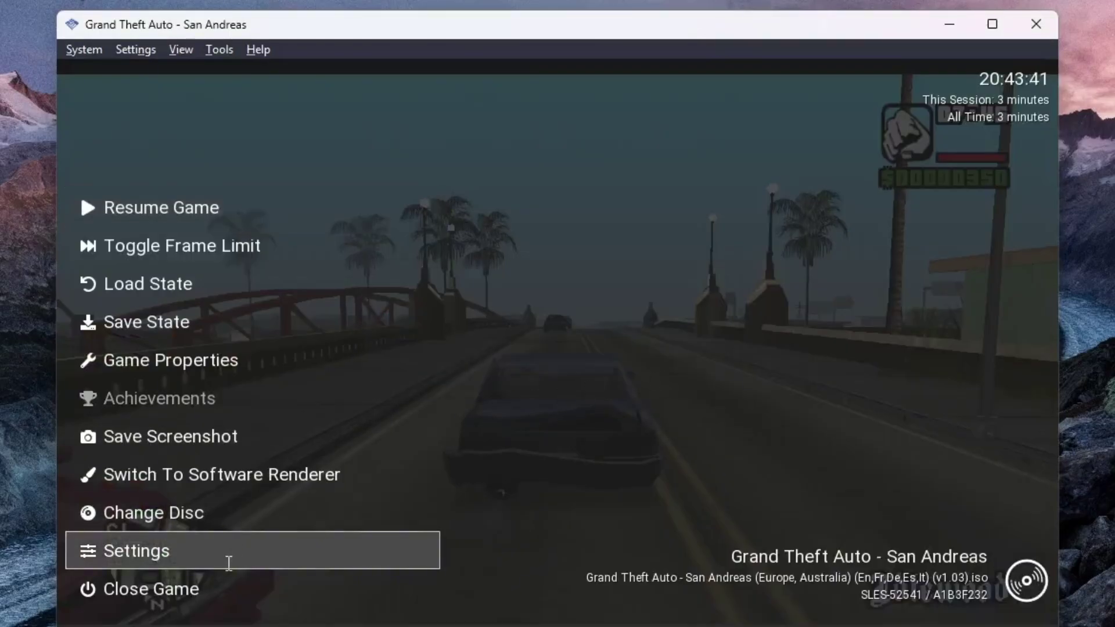
pyautogui.click(204, 325)
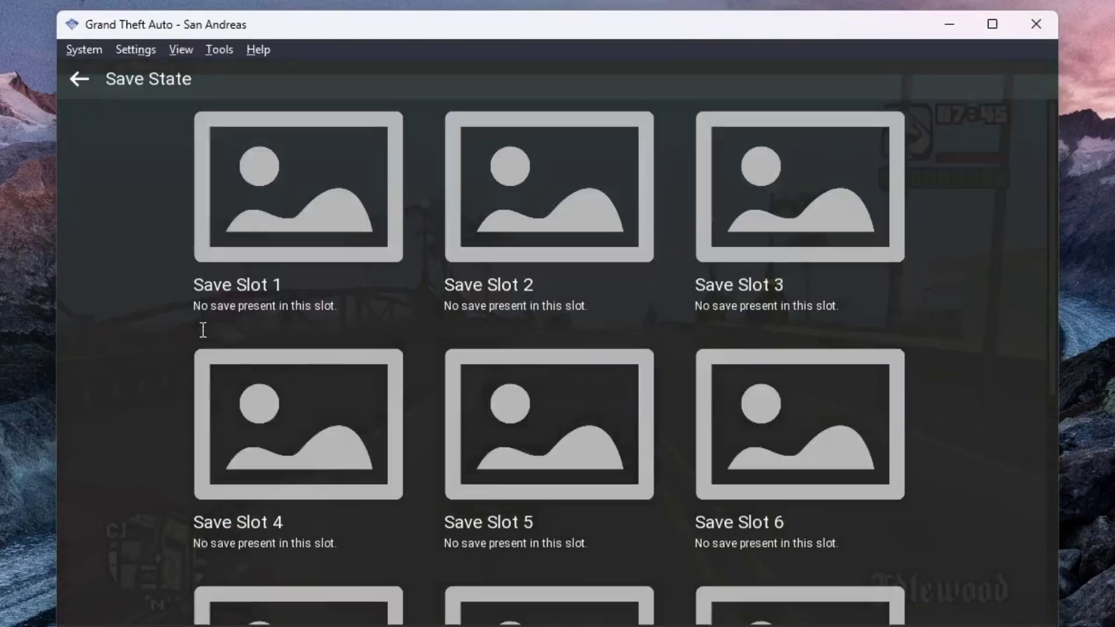
pyautogui.click(247, 240)
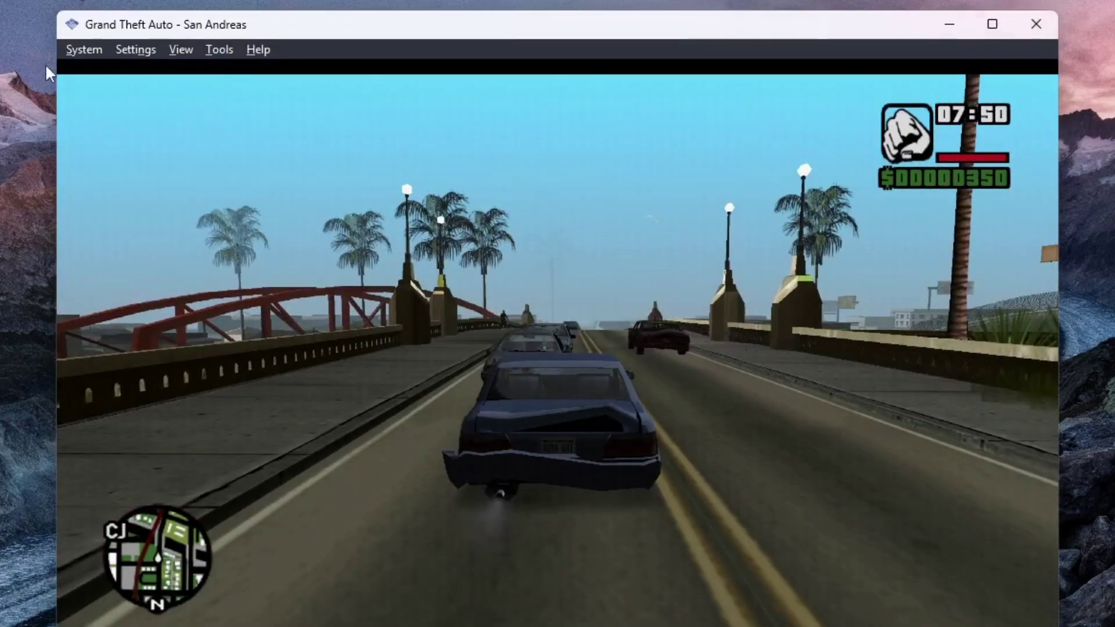
# Shut down Grand Theft Auto - San Andreas without saving a state for resume
pyautogui.click(81, 50)
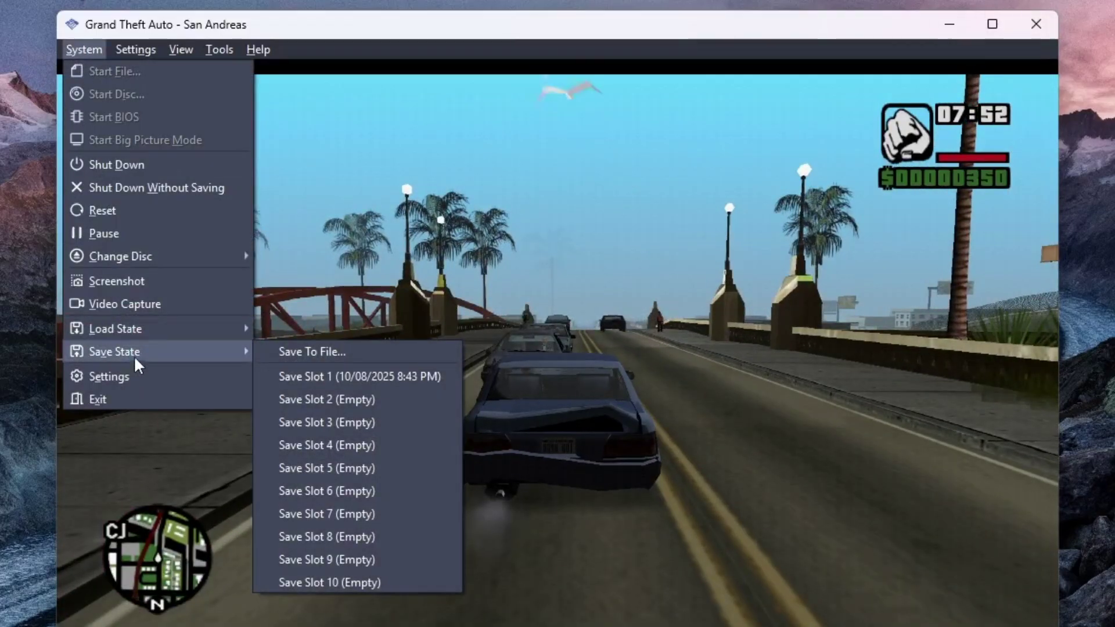
pyautogui.click(118, 166)
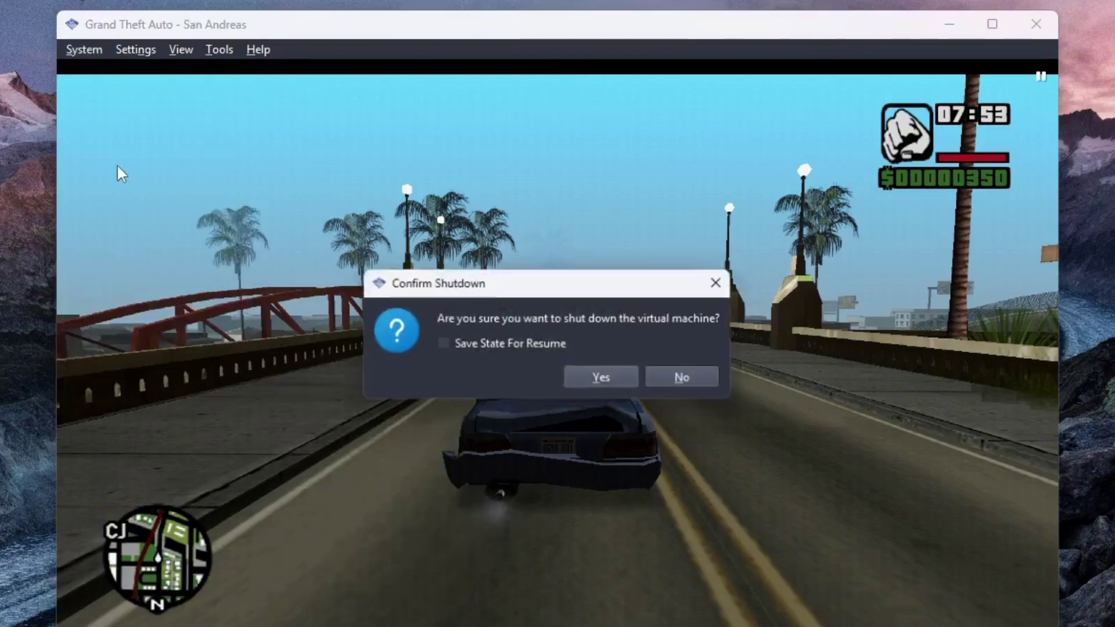
pyautogui.click(583, 378)
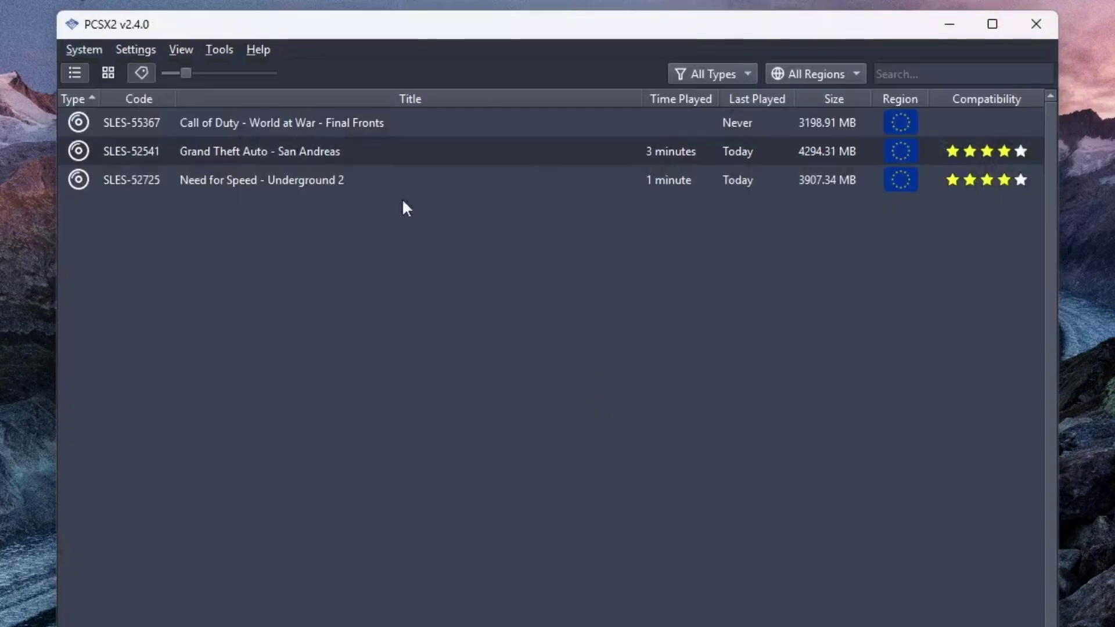